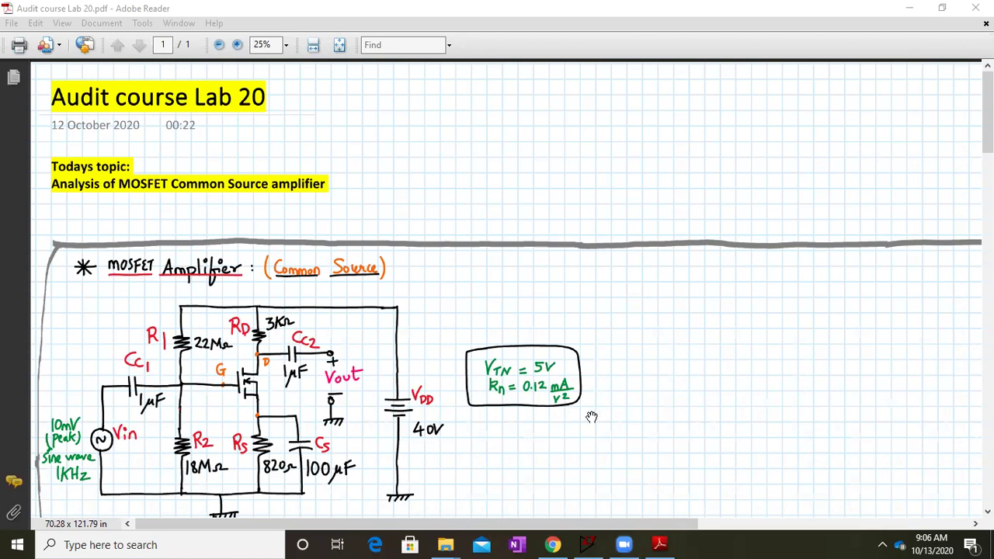
Examine the common source amplifier circuit, its component values, and the DC analysis through the gate-voltage calculation in the lab notes.
click(447, 460)
scroll(439, 334, down, 4)
drag(440, 306, 446, 303)
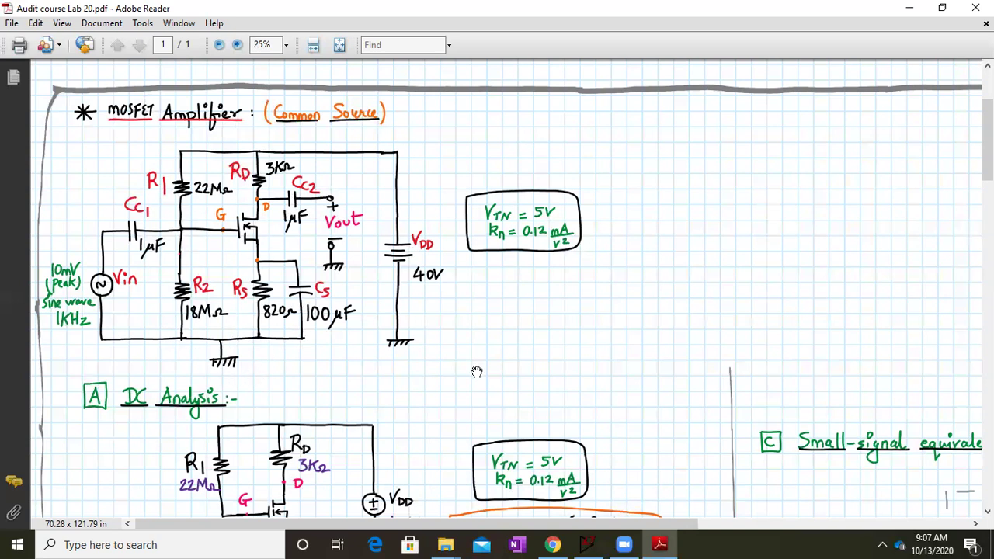
scroll(476, 372, down, 1)
scroll(450, 387, down, 2)
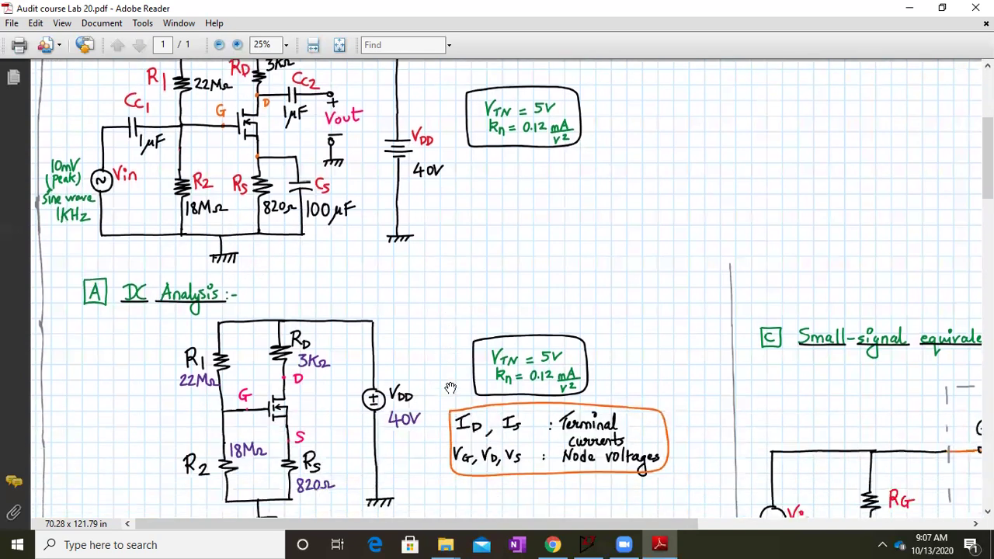
scroll(451, 388, down, 2)
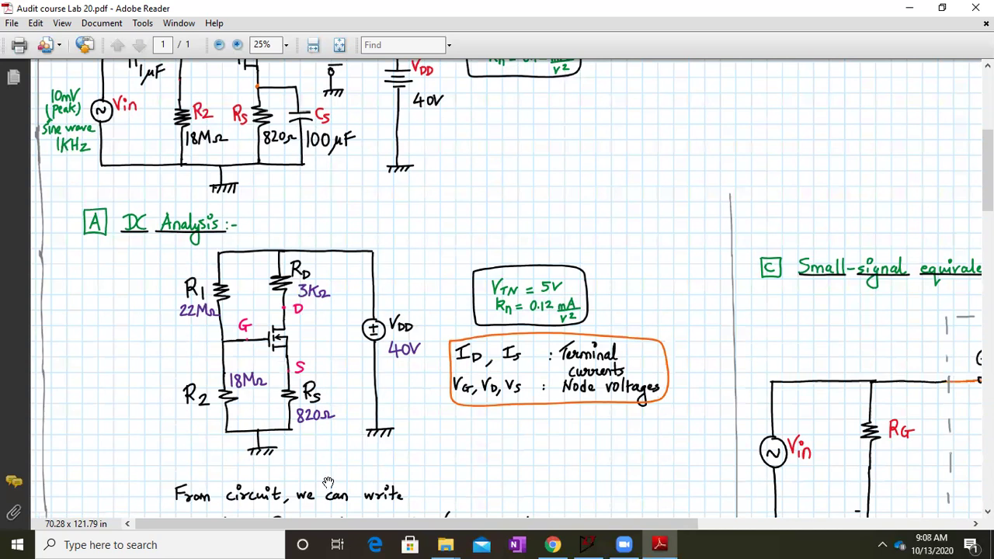
scroll(426, 446, down, 1)
scroll(426, 446, down, 1)
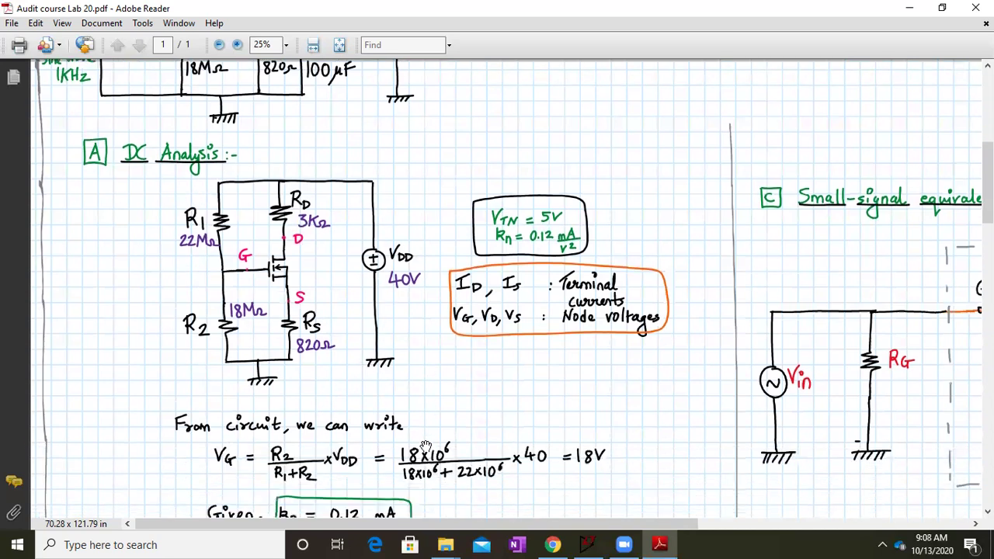
scroll(425, 446, down, 1)
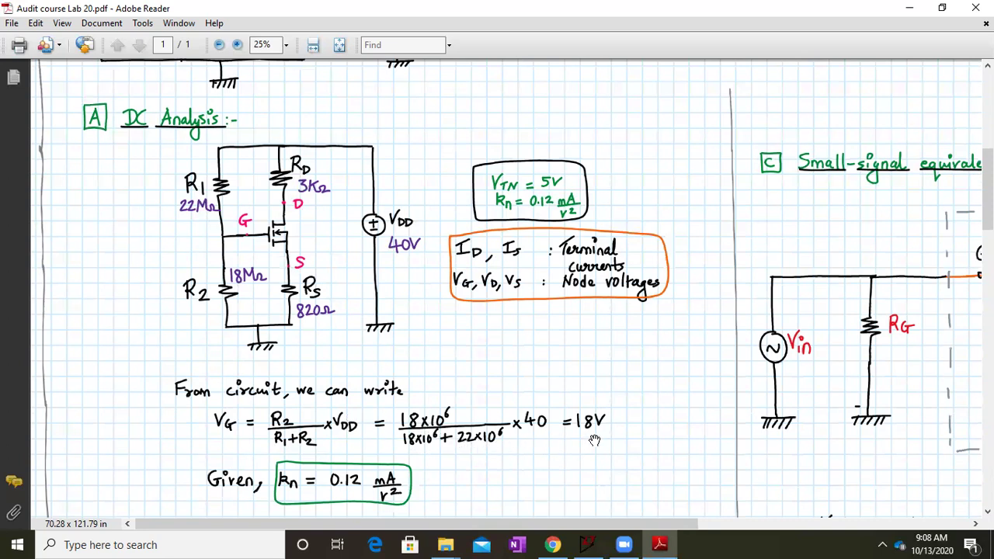
scroll(438, 494, down, 3)
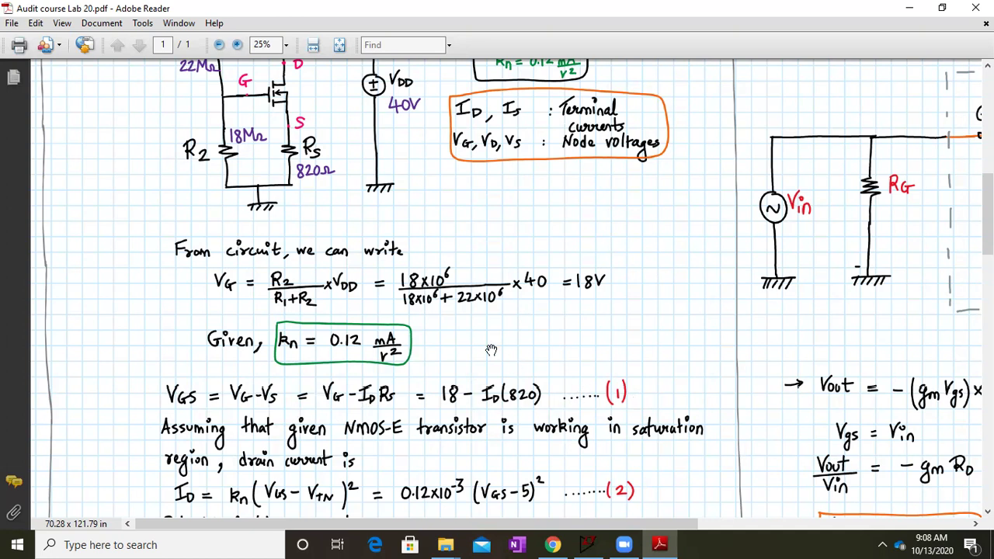
scroll(492, 350, up, 2)
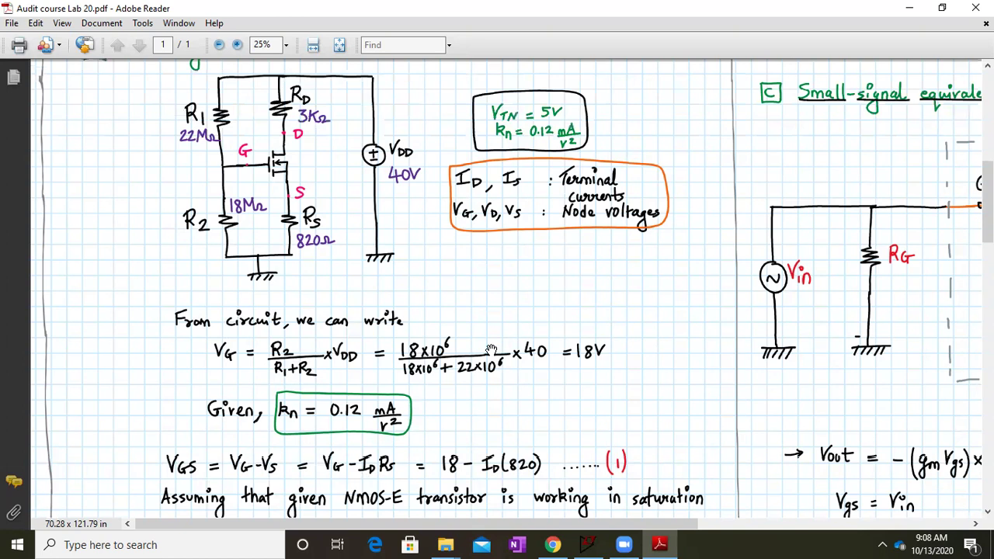
Review the VGS and drain-current derivation, the Q-point and the small-signal gm calculation in the lab notes.
scroll(491, 351, down, 5)
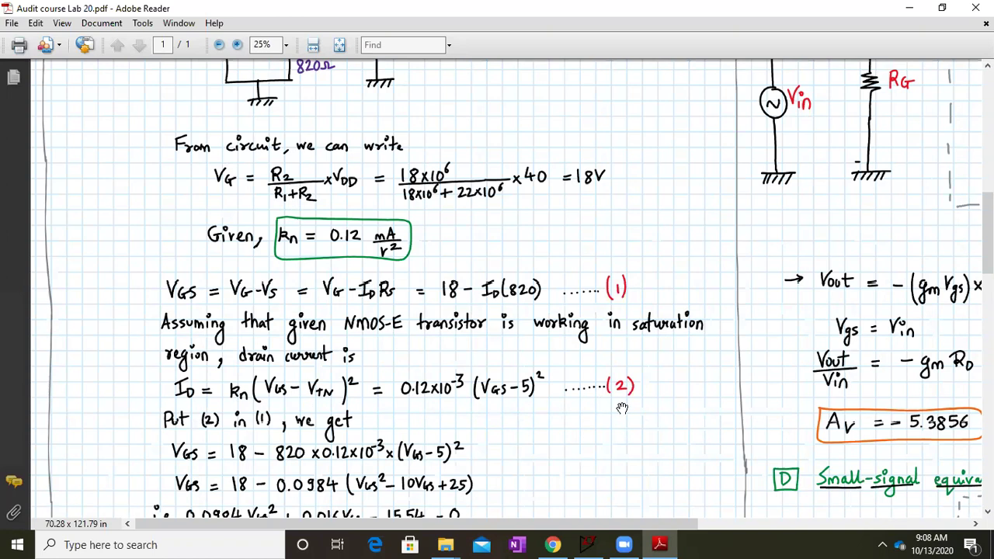
scroll(578, 434, down, 1)
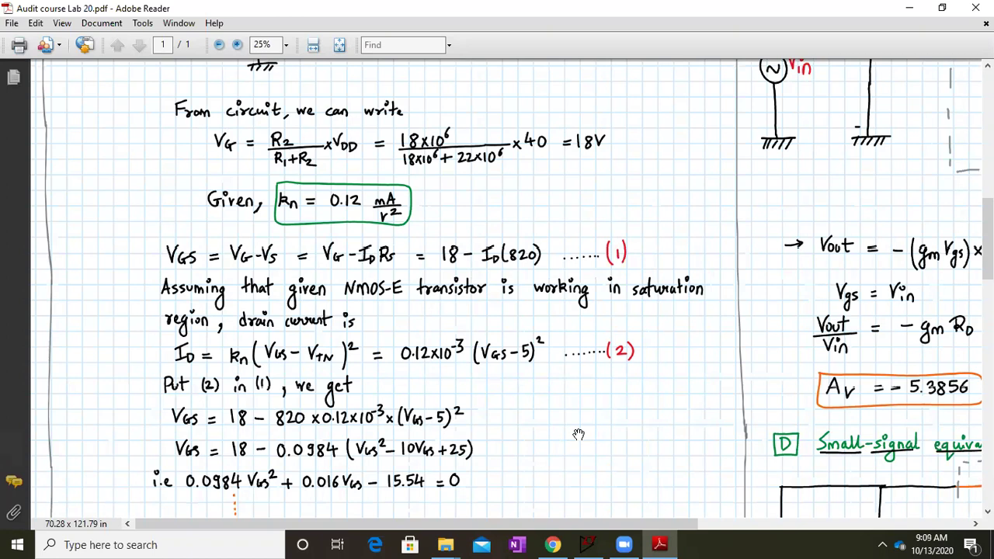
scroll(492, 417, down, 2)
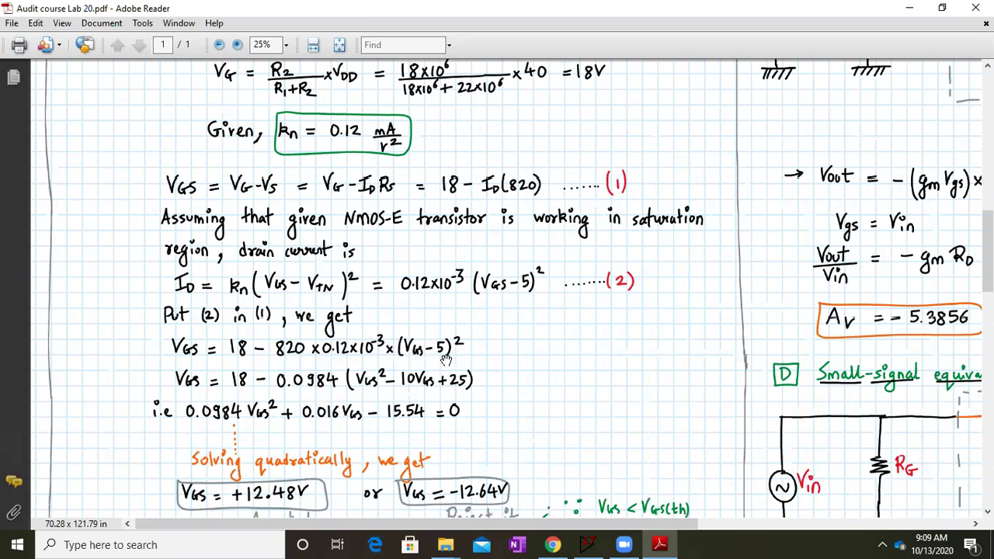
scroll(478, 362, down, 1)
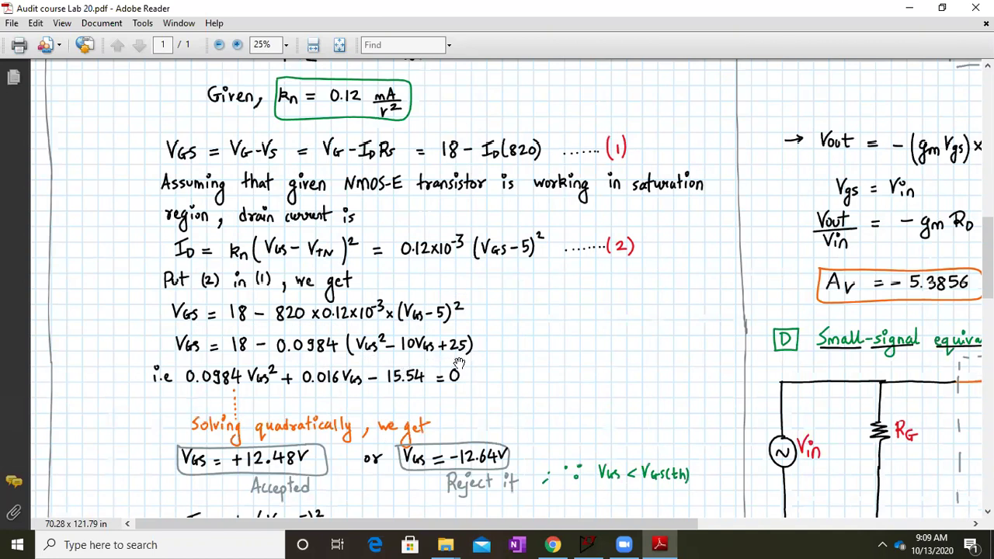
scroll(473, 392, down, 2)
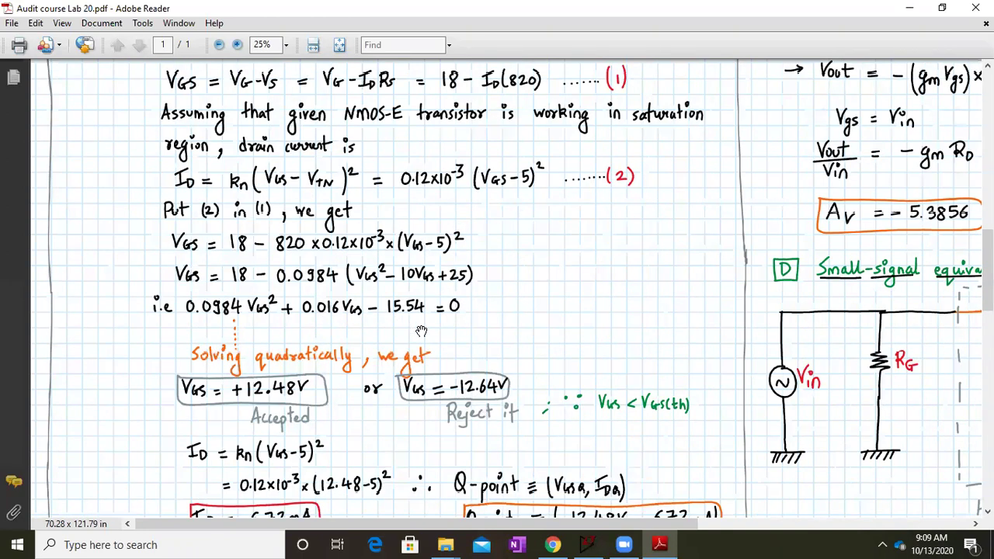
scroll(506, 328, down, 2)
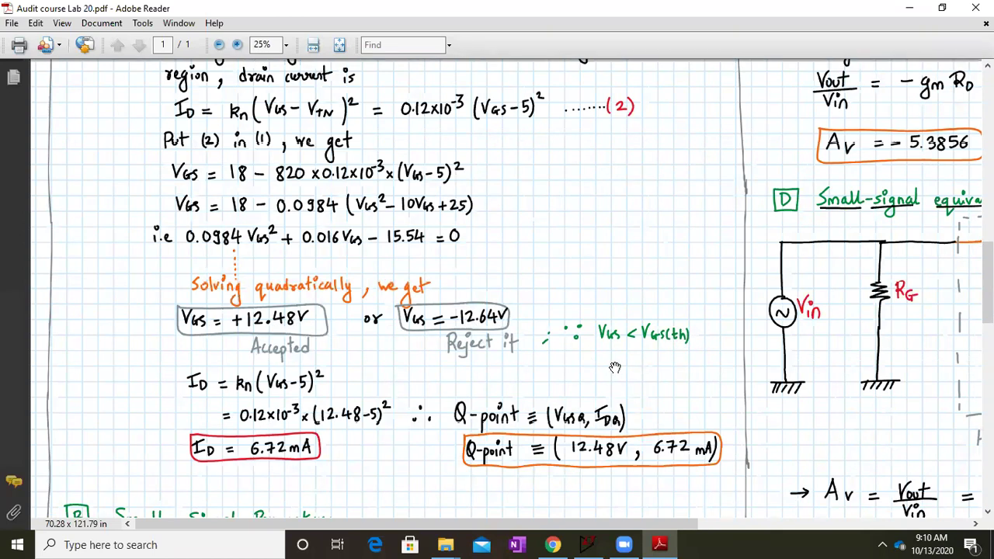
scroll(375, 388, down, 2)
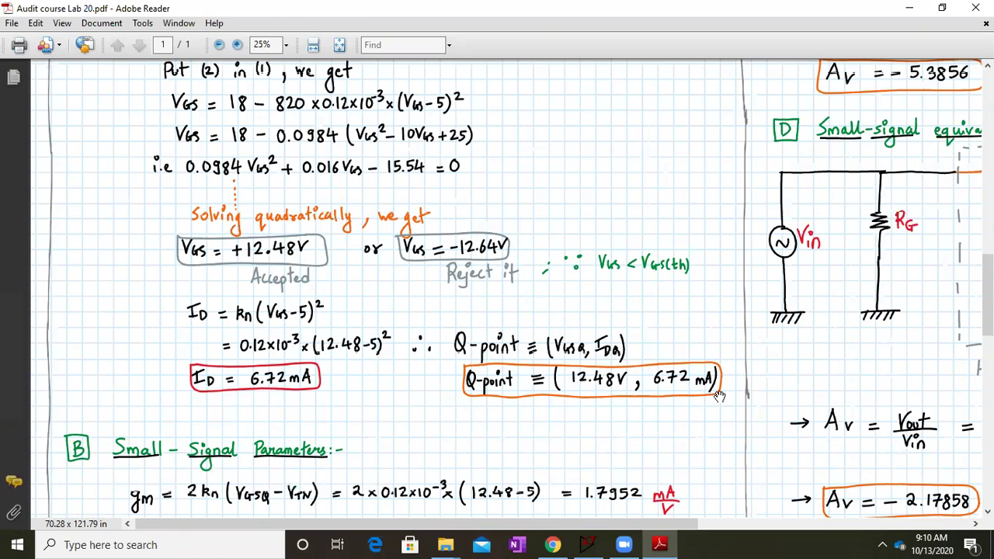
scroll(371, 385, down, 1)
scroll(370, 385, down, 3)
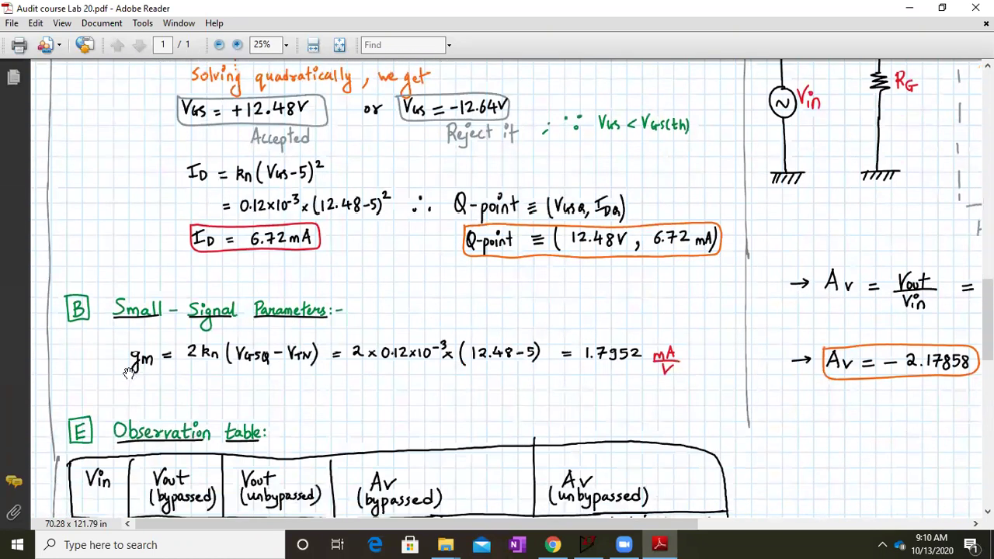
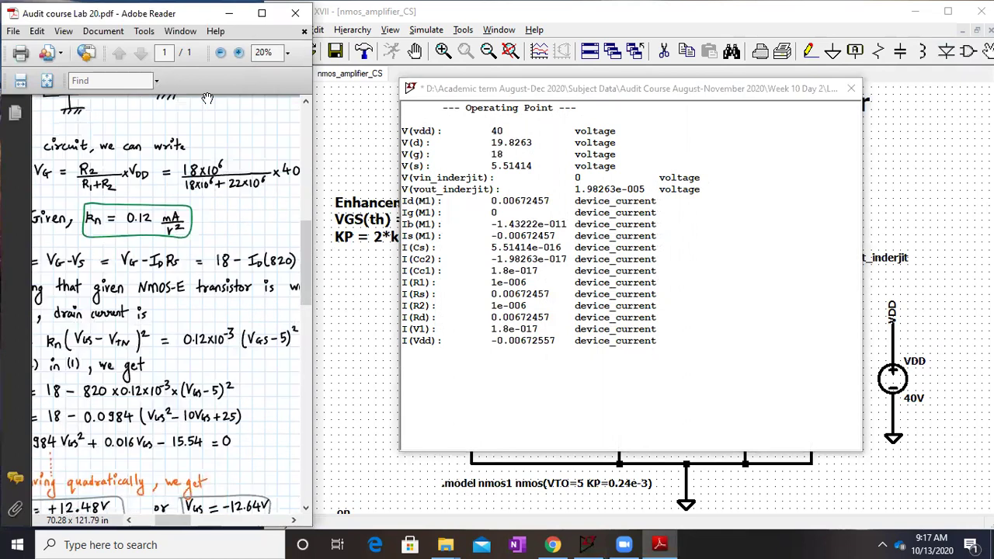
Compare the Q-point in the notes with the enlarged simulated operating-point results, and close the results window.
scroll(147, 520, up, 2)
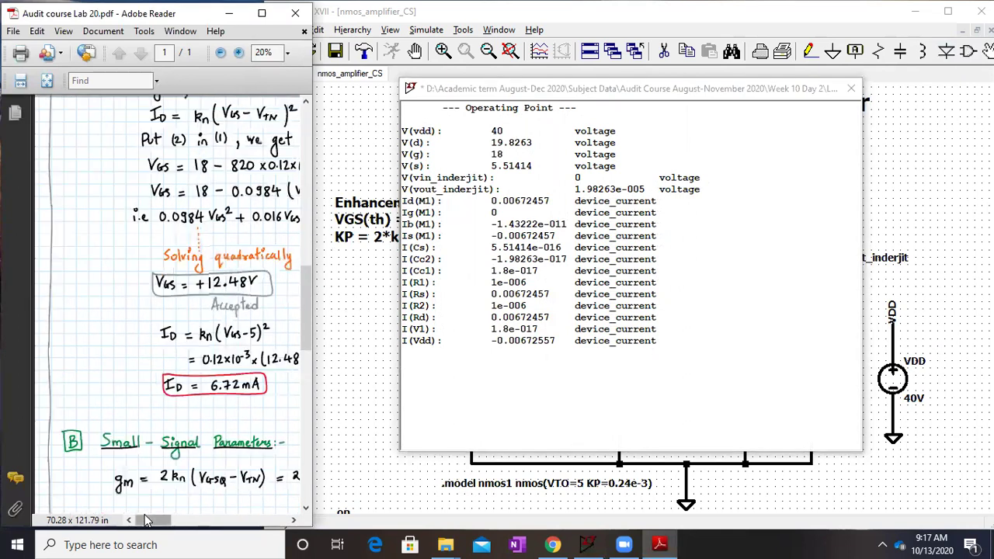
scroll(196, 379, down, 4)
drag(262, 376, 102, 396)
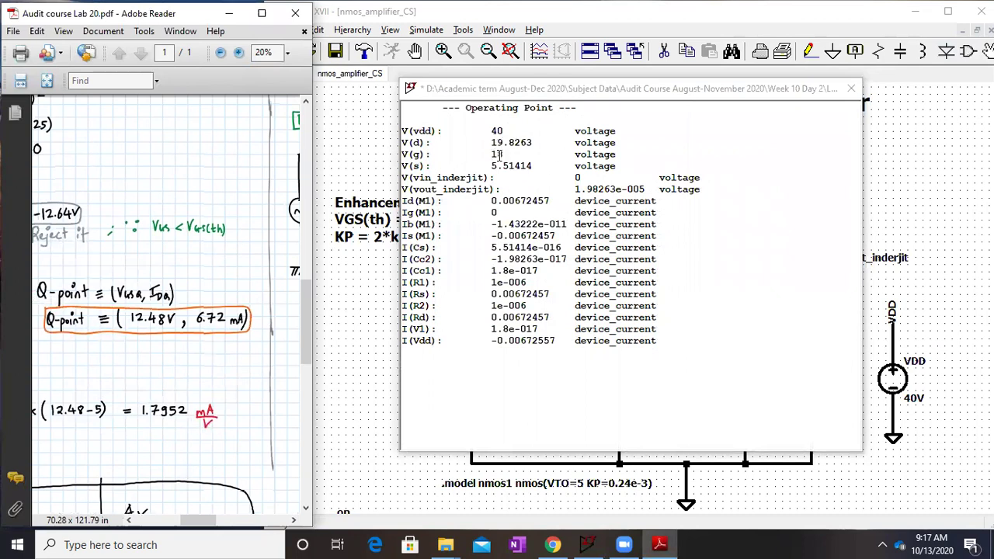
scroll(499, 155, up, 2)
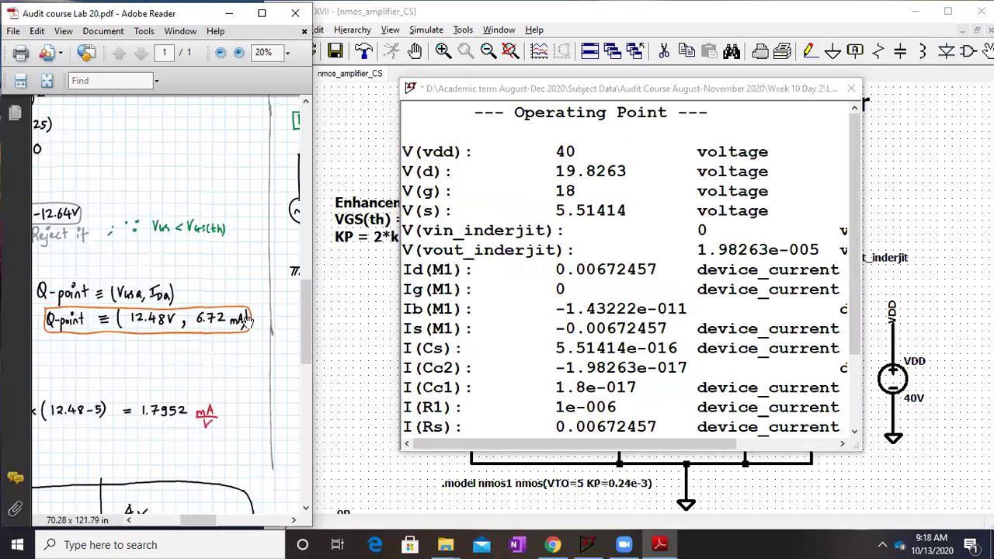
click(851, 88)
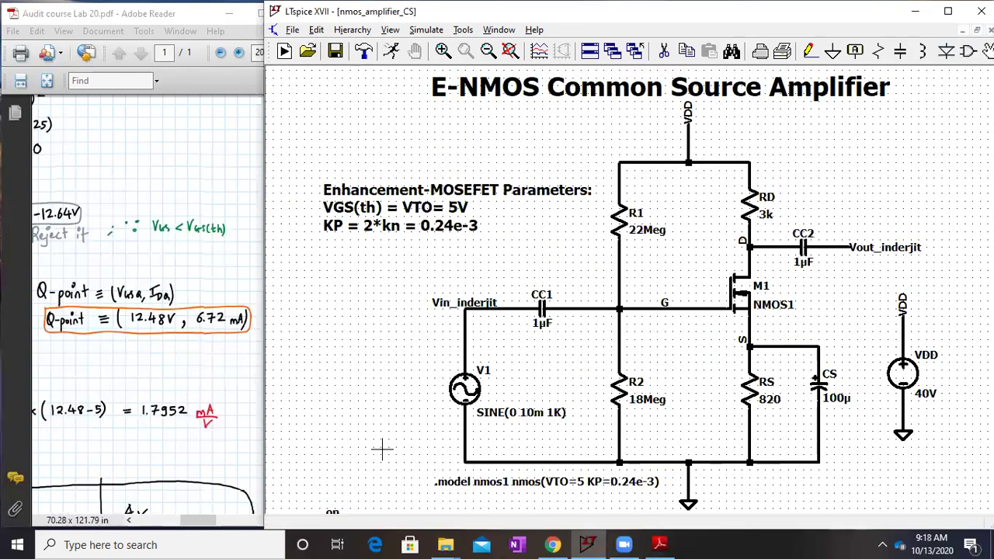
Comment out the .op simulation command on the amplifier schematic.
right_click(332, 511)
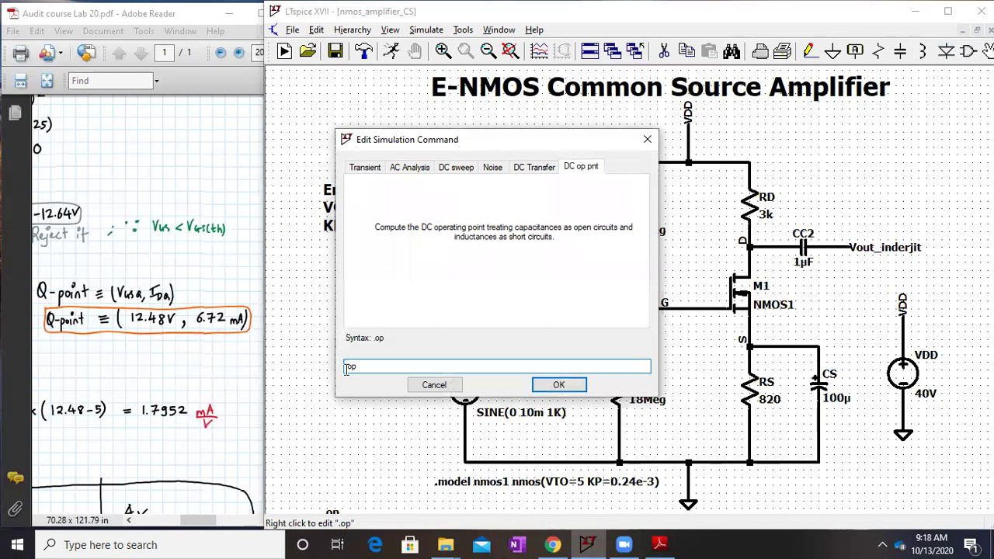
key(ctrl+Tab)
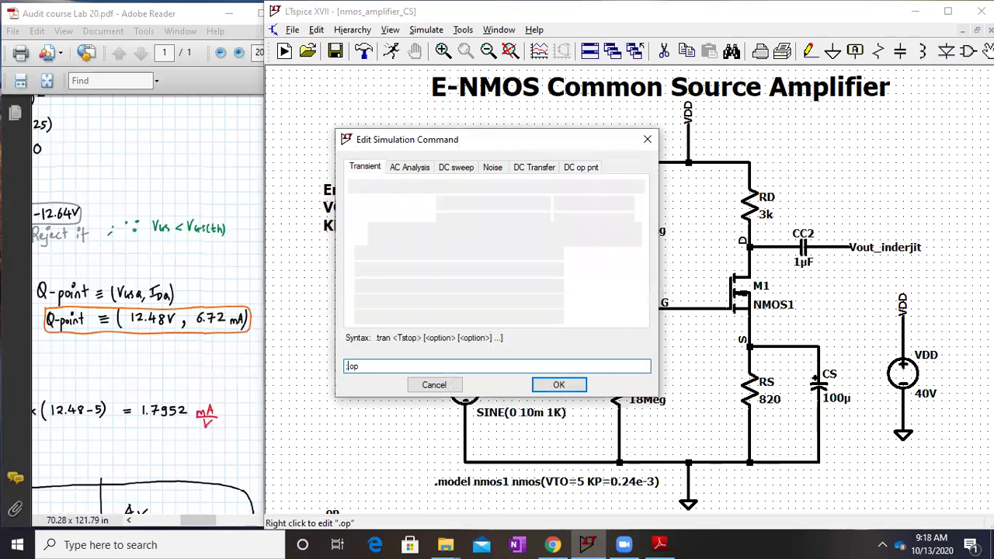
key(Escape)
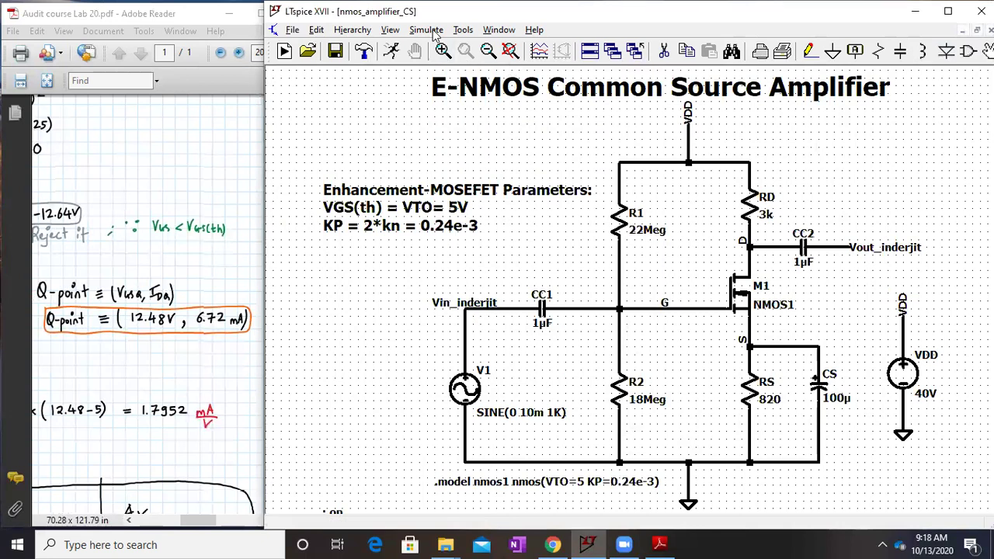
Run a transient simulation of the amplifier with a stop time of 3m.
click(428, 30)
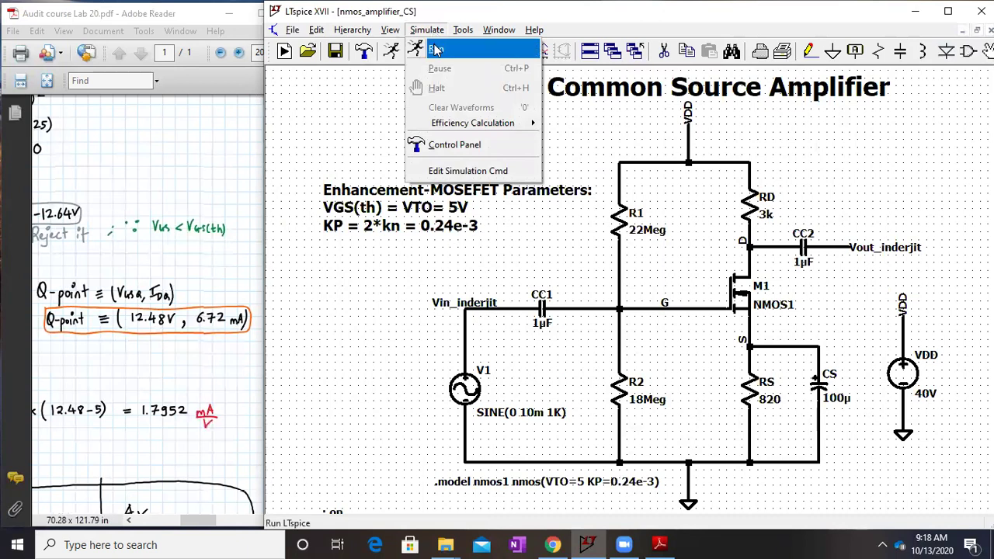
click(436, 48)
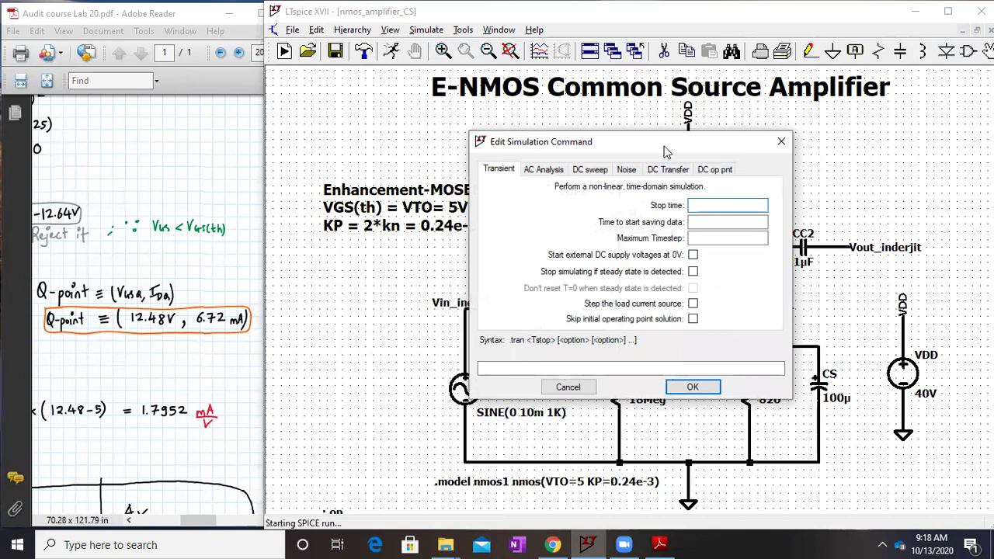
drag(705, 148, 759, 132)
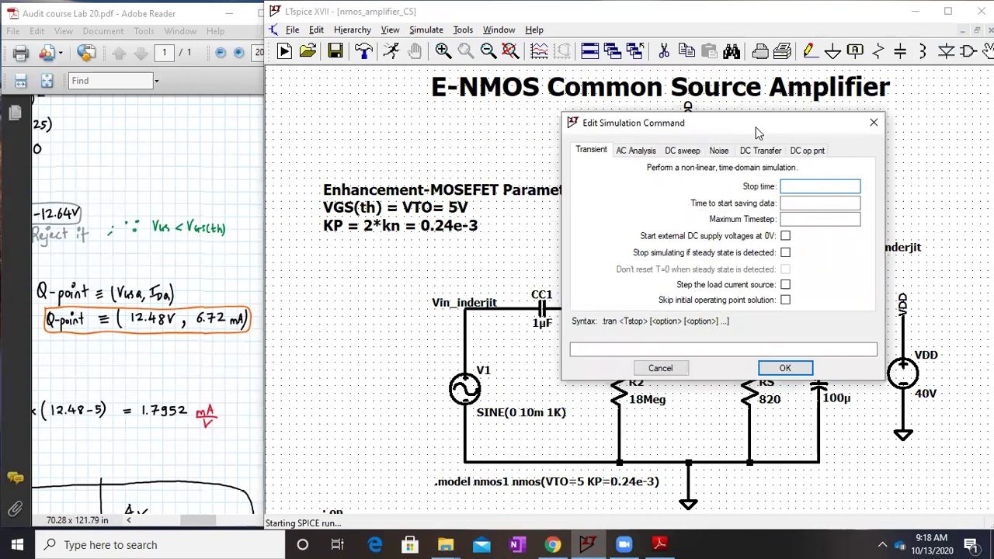
text(3m)
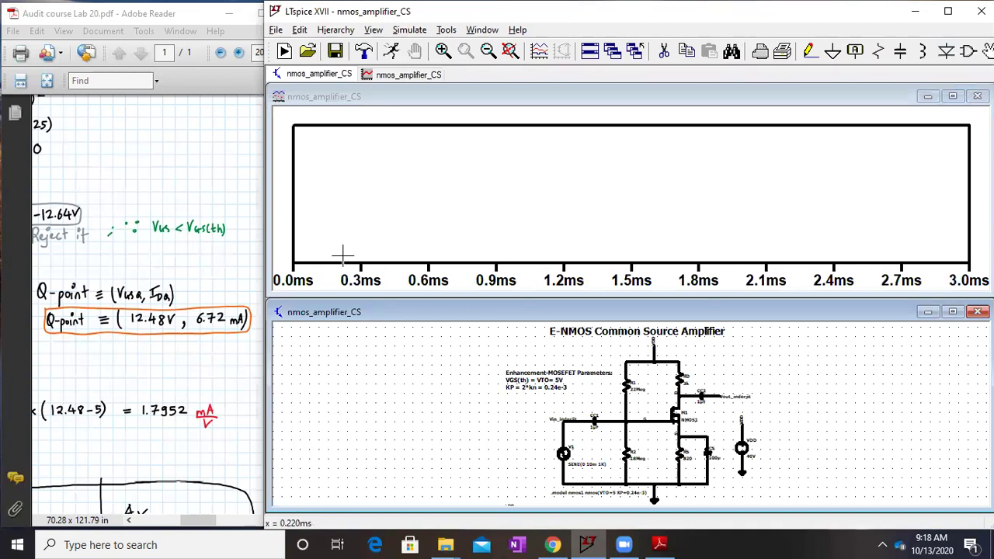
Add the amplifier's input voltage (Vin) trace to the empty transient plot.
right_click(366, 186)
click(398, 264)
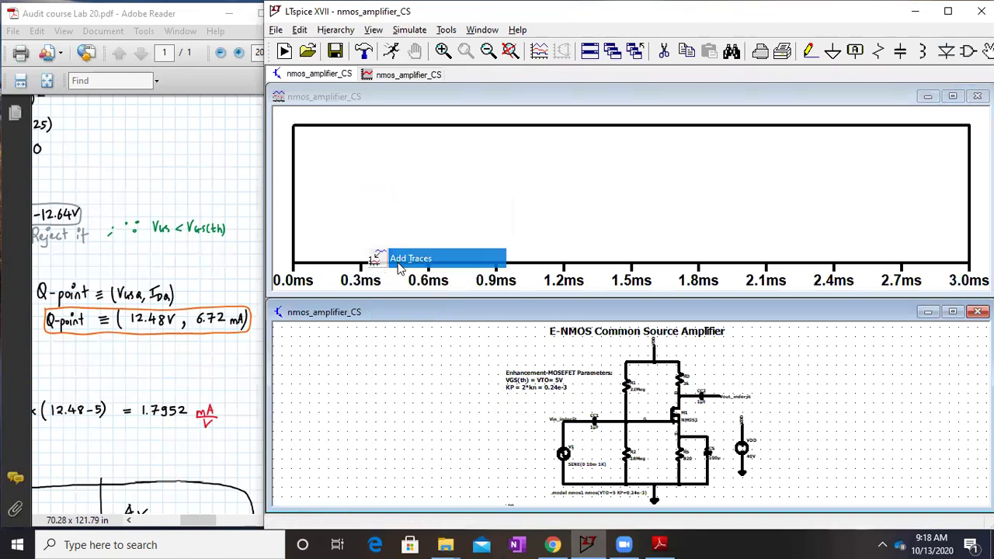
click(499, 239)
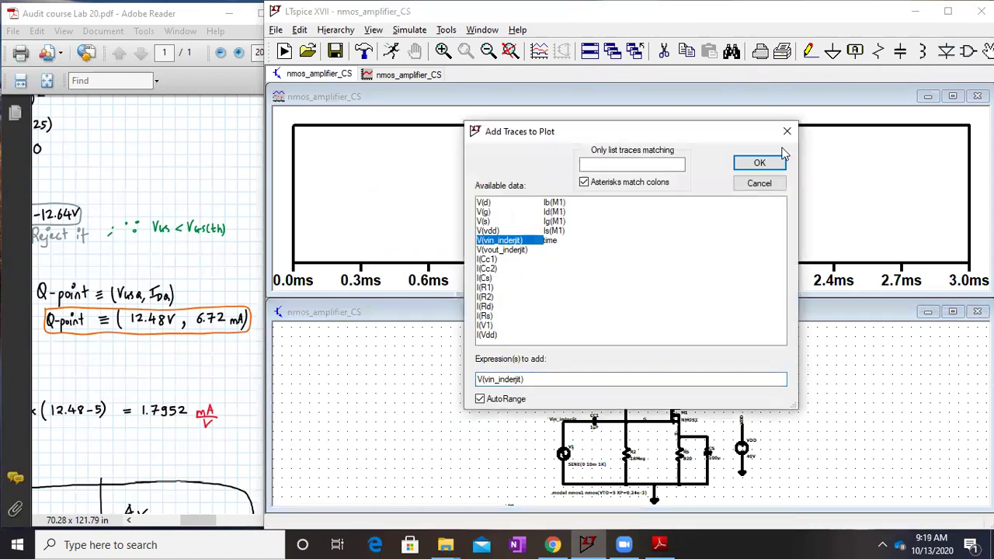
click(760, 163)
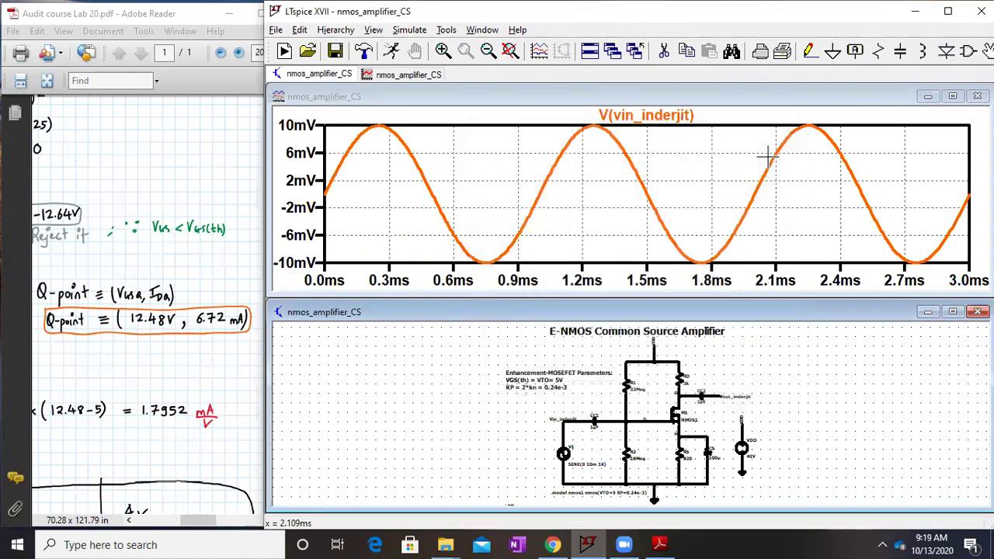
Add the output voltage (Vout) trace to the same plot and maximize the waveform window.
right_click(495, 165)
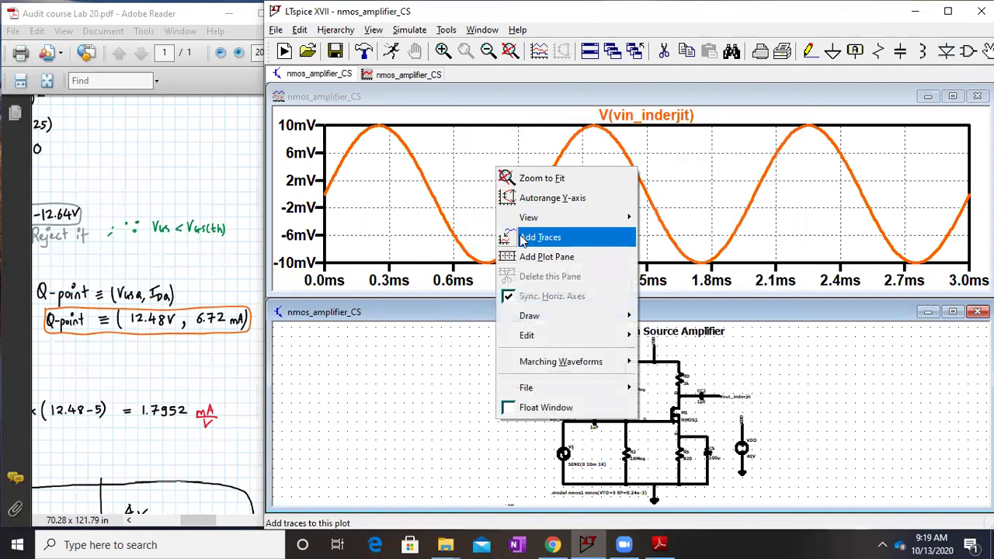
click(540, 237)
click(501, 249)
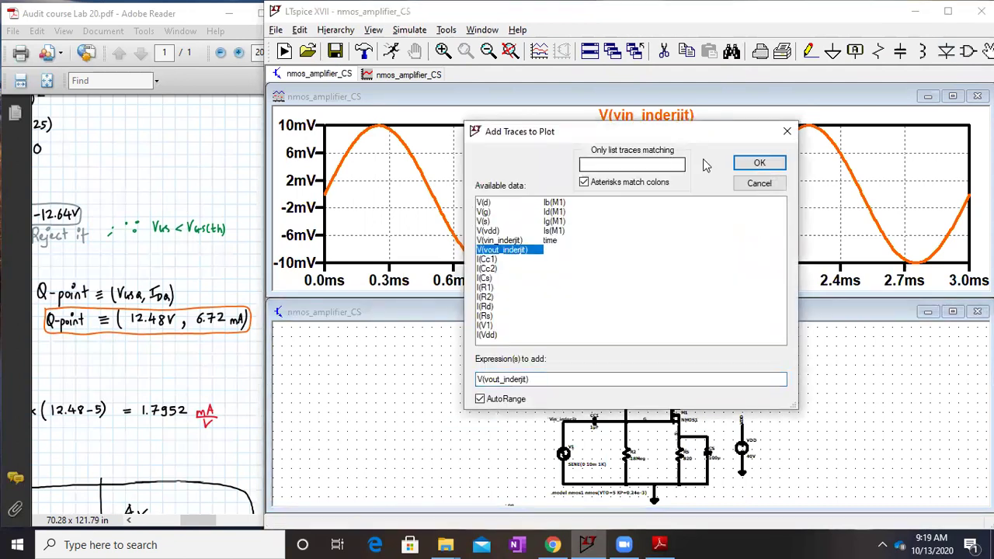
click(758, 164)
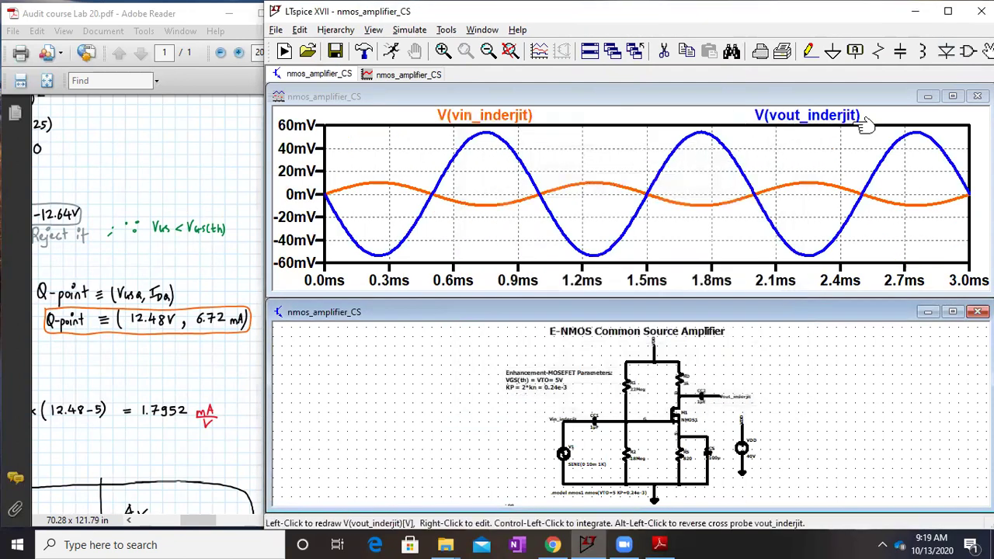
click(953, 95)
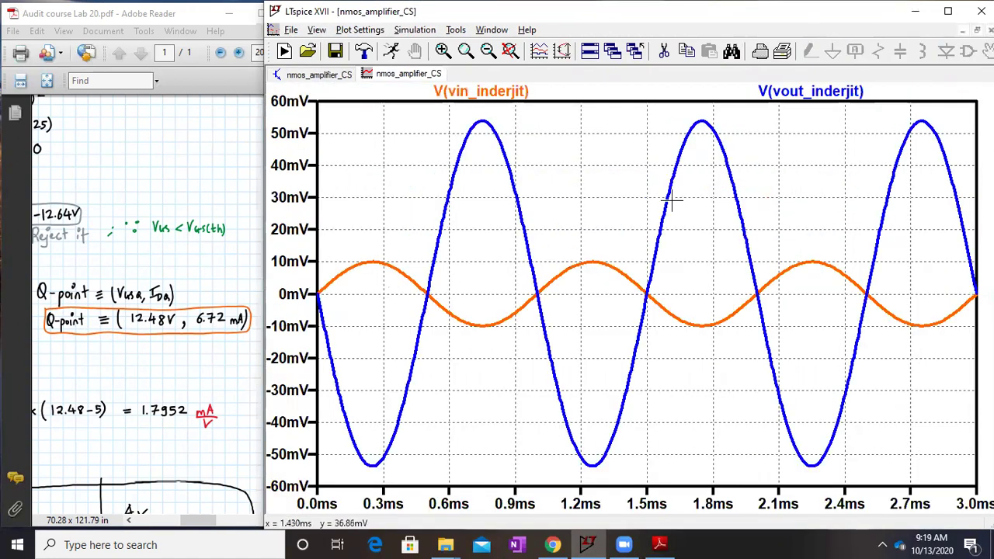
Look up the calculated and observed voltage gains in the observation table of the lab notes.
drag(197, 375, 36, 295)
scroll(134, 242, up, 5)
drag(137, 239, 283, 172)
scroll(283, 173, down, 5)
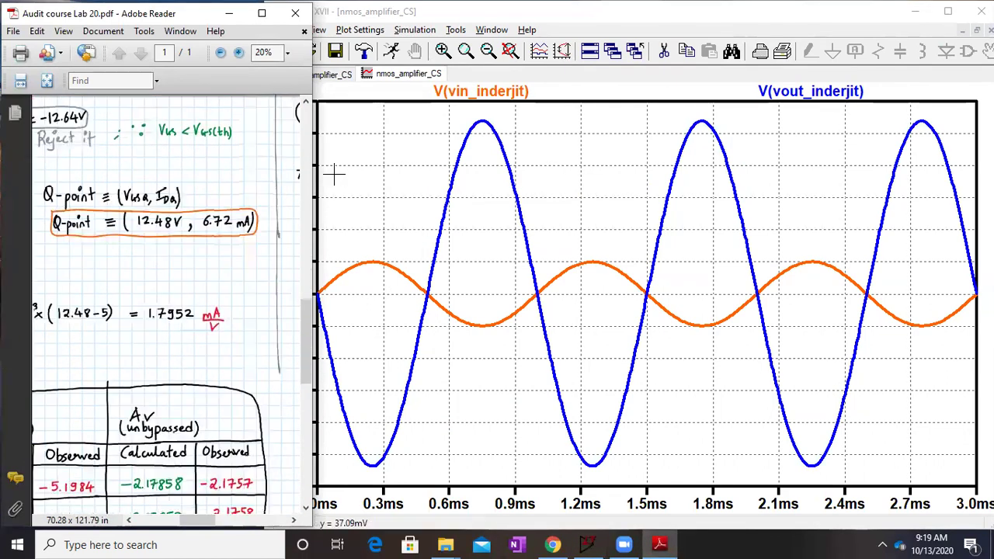
Measure the peak-to-peak output voltage by placing two cursors on a crest and an adjacent trough of the Vout trace.
scroll(258, 206, down, 3)
drag(80, 330, 222, 337)
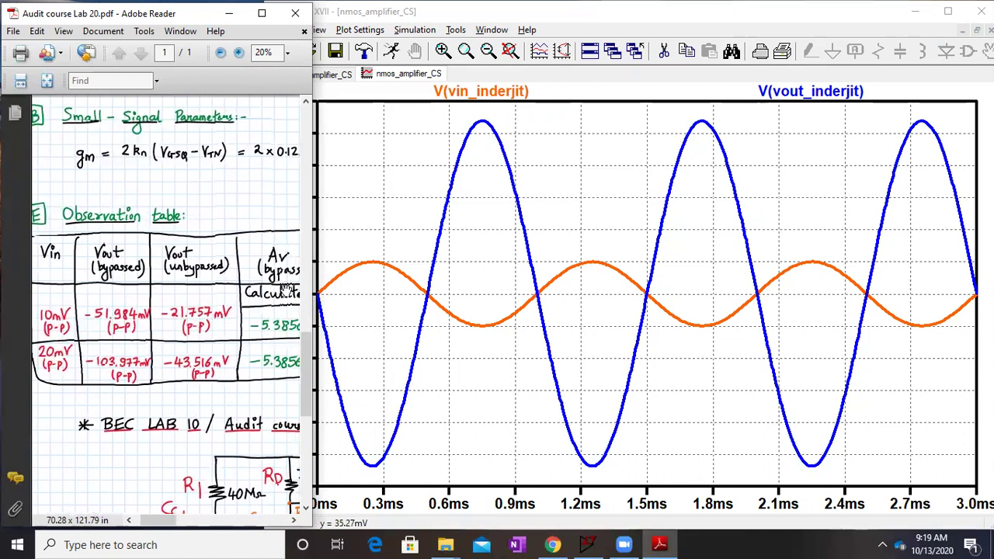
click(623, 180)
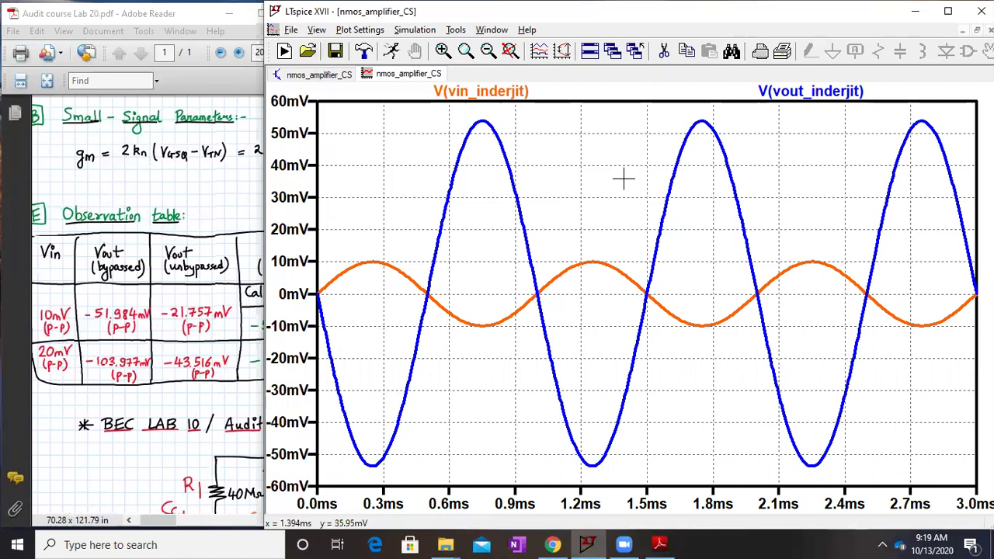
click(820, 92)
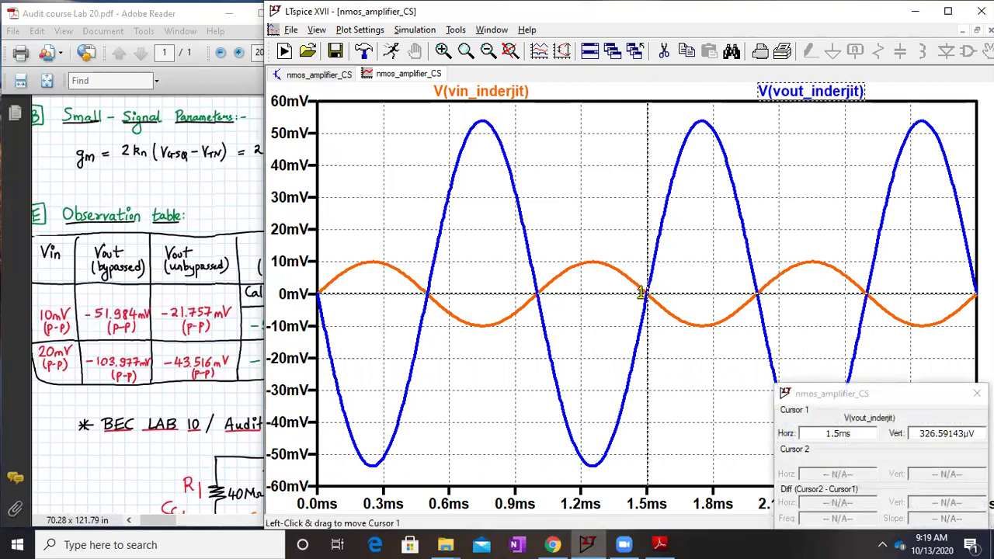
mouse_move(646, 293)
mouse_down()
mouse_move(661, 194)
mouse_move(701, 146)
mouse_up()
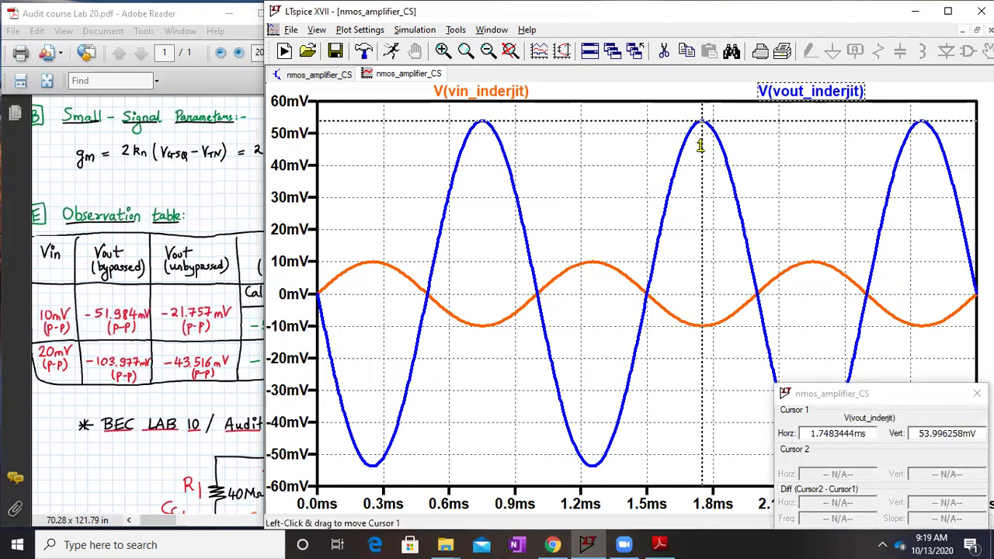
click(808, 93)
click(807, 94)
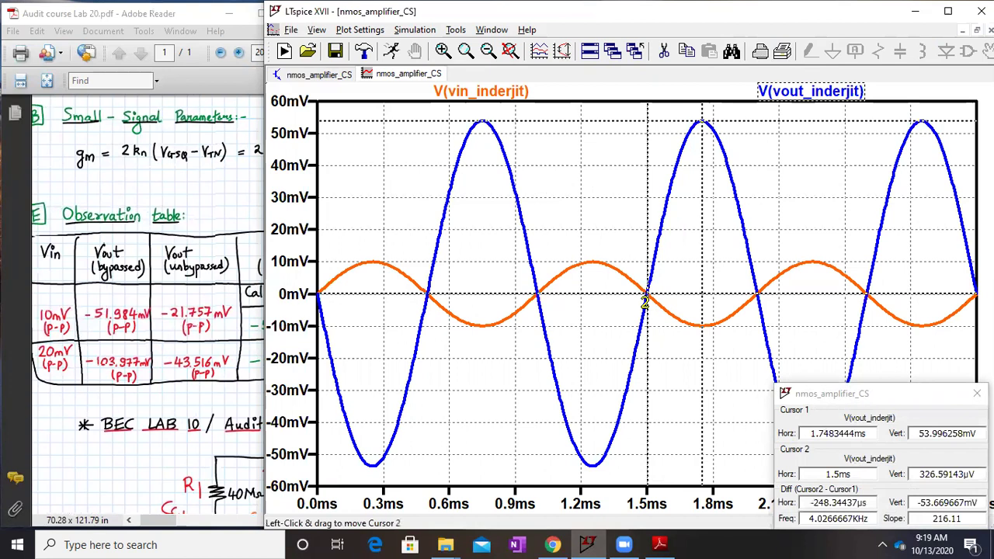
drag(646, 295, 591, 358)
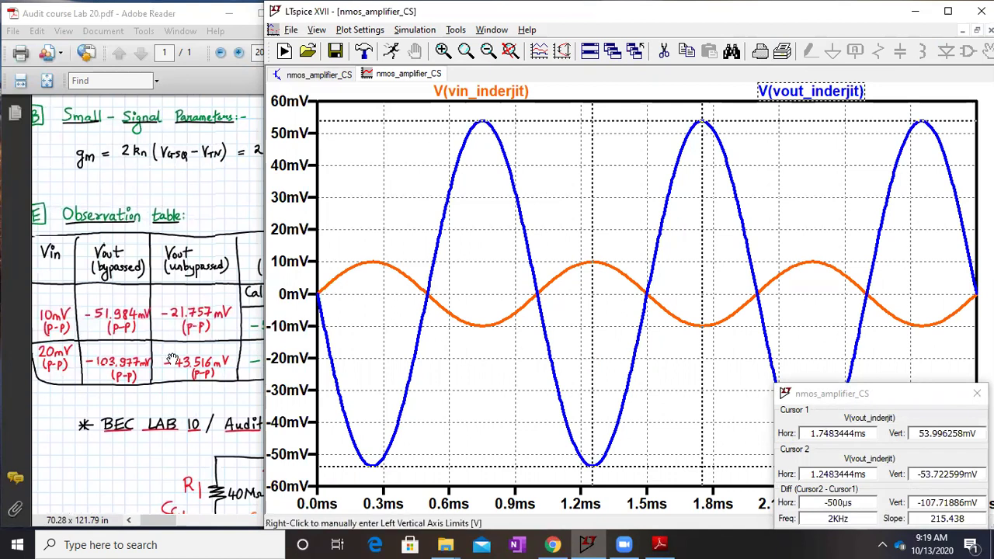
Check the bypassed output voltage and gain for the 20 mV input in the notes' observation table, and close the cursor readout.
click(132, 394)
drag(132, 393, 161, 439)
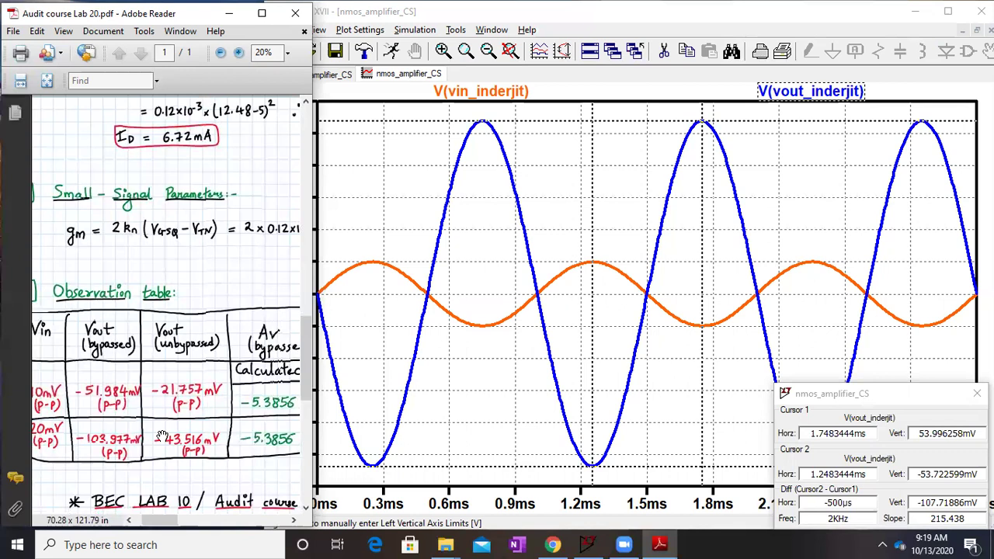
drag(129, 454, 160, 435)
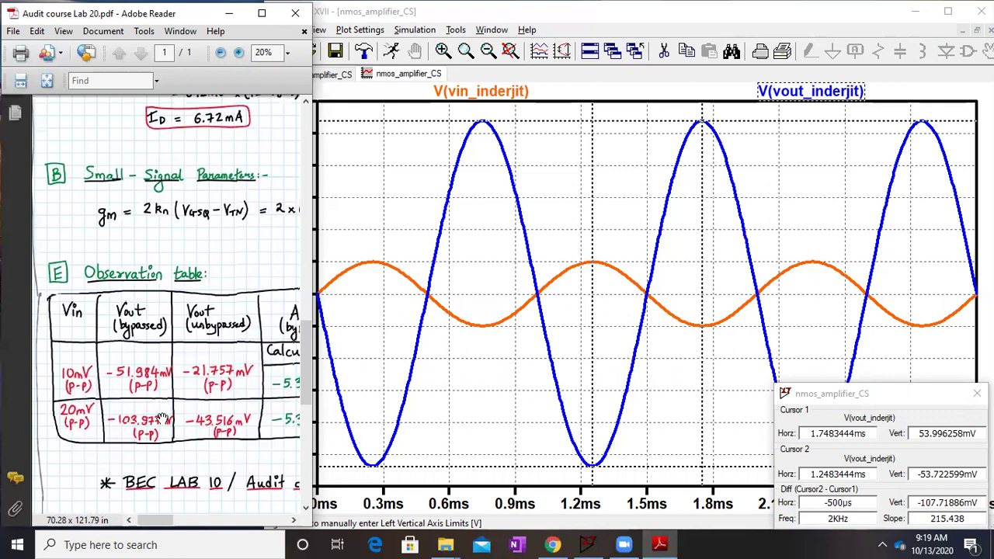
drag(160, 421, 31, 433)
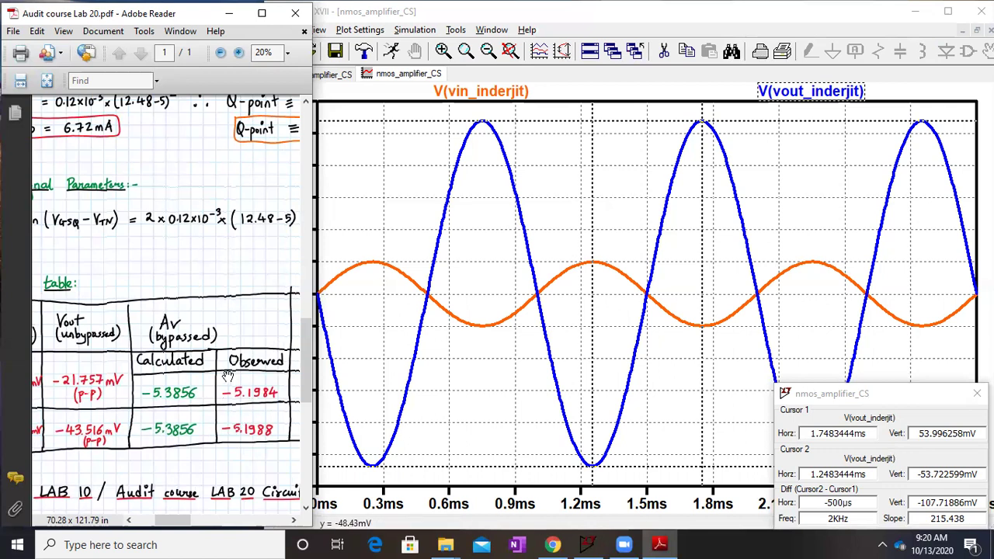
drag(233, 433, 294, 437)
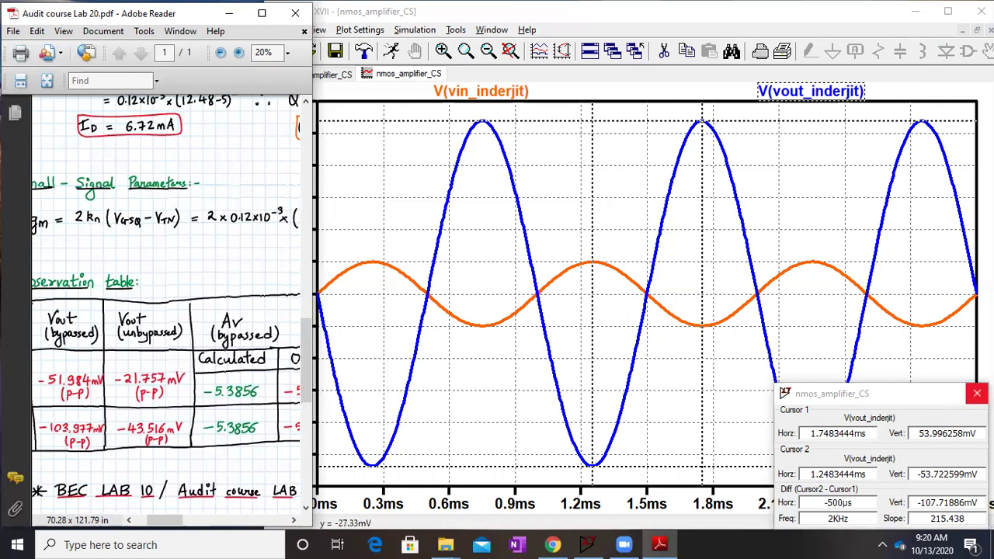
click(977, 393)
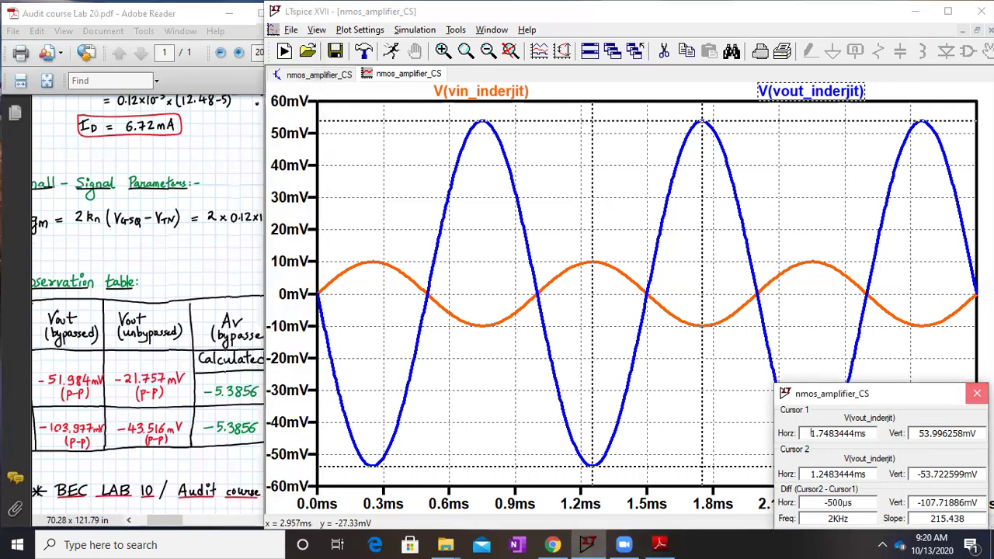
Set the sine amplitude of input source V1 to 5m in the schematic and rerun the transient simulation.
click(303, 73)
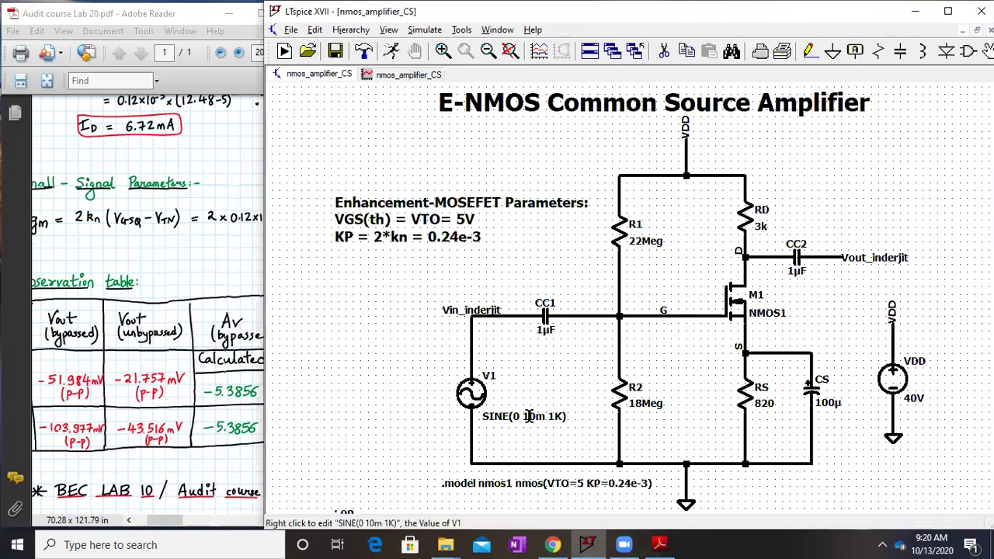
right_click(528, 416)
click(561, 303)
key(BackSpace)
key(BackSpace)
key(BackSpace)
key(BackSpace)
text(5m)
key(Return)
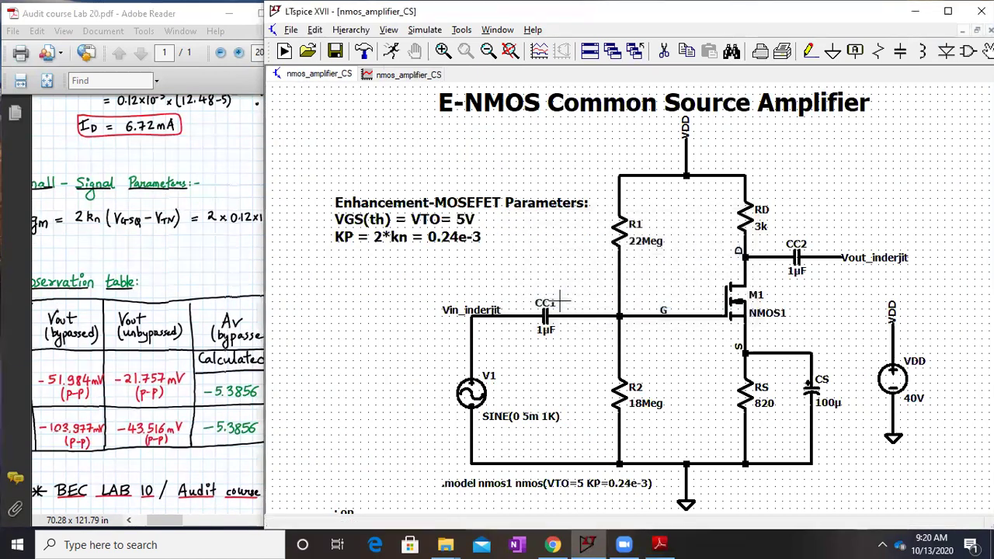
click(417, 31)
click(423, 47)
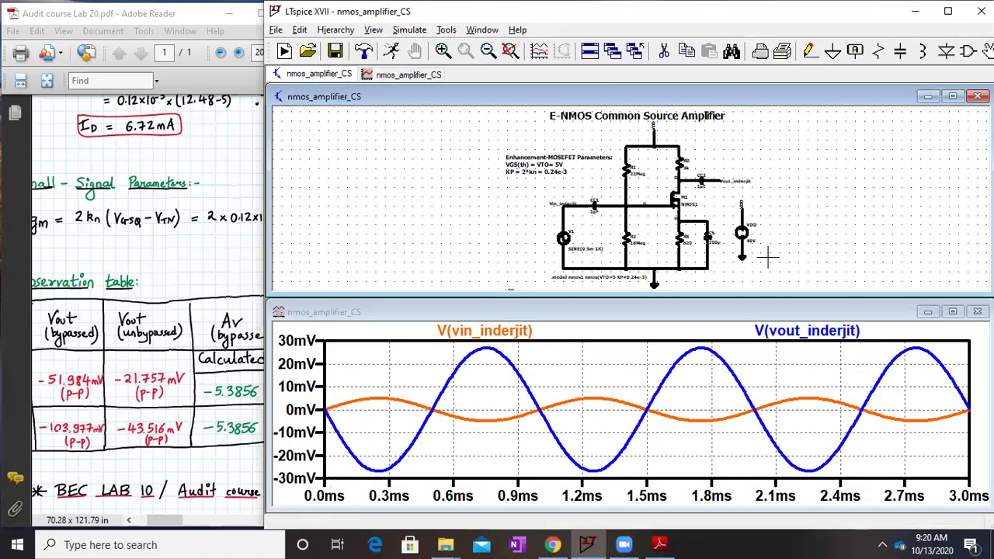
Measure the bypassed amplifier's peak-to-peak Vout for the 5m input amplitude with two cursors, and close the readout.
click(787, 329)
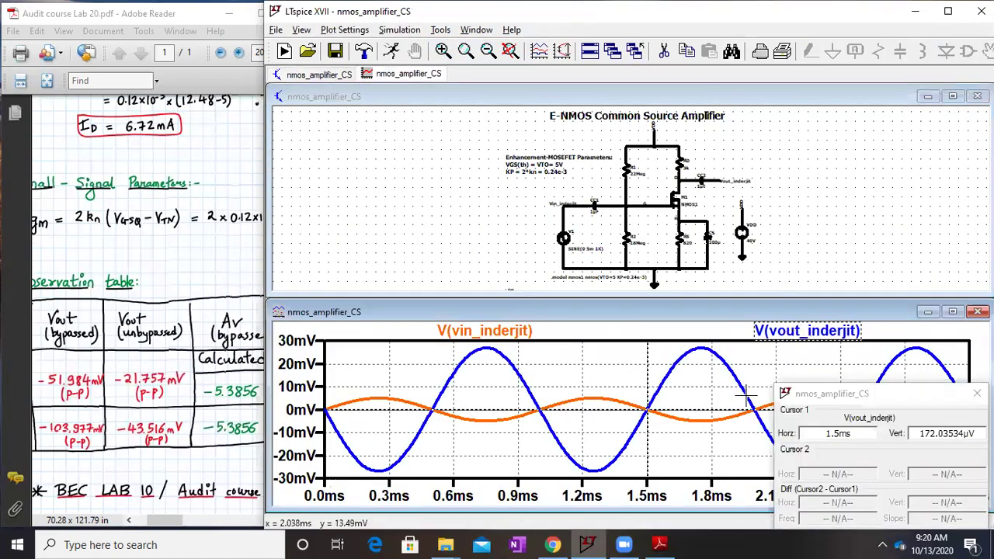
drag(646, 404, 701, 351)
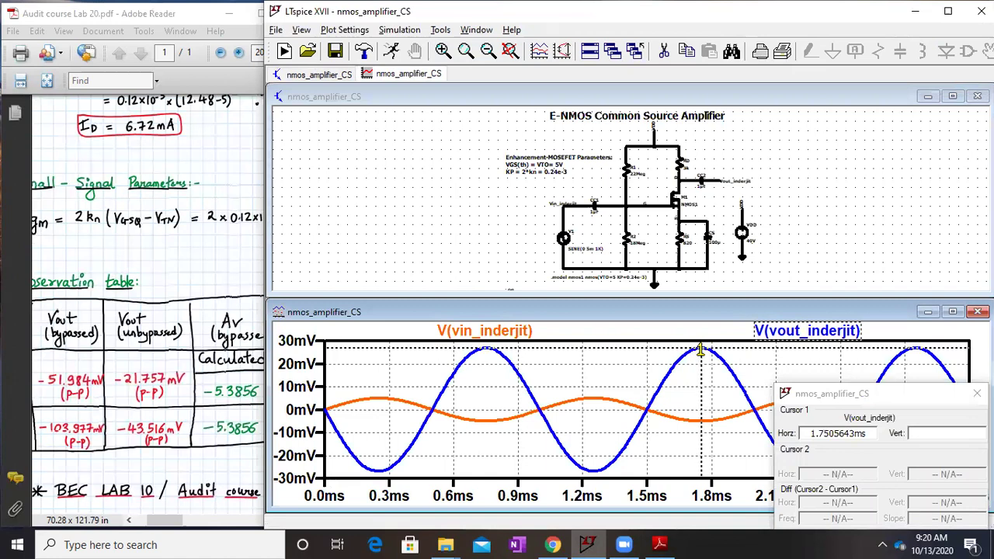
click(799, 331)
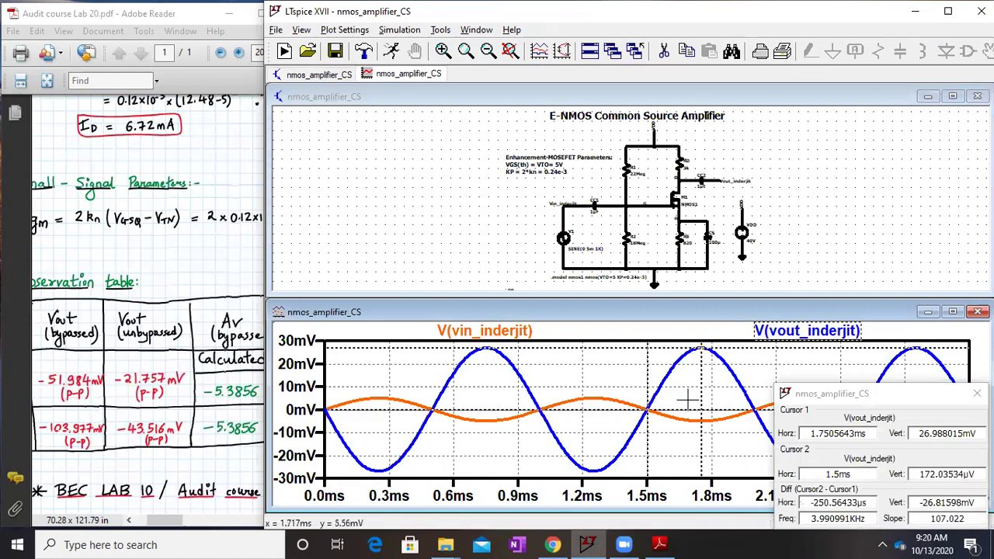
drag(647, 410, 592, 435)
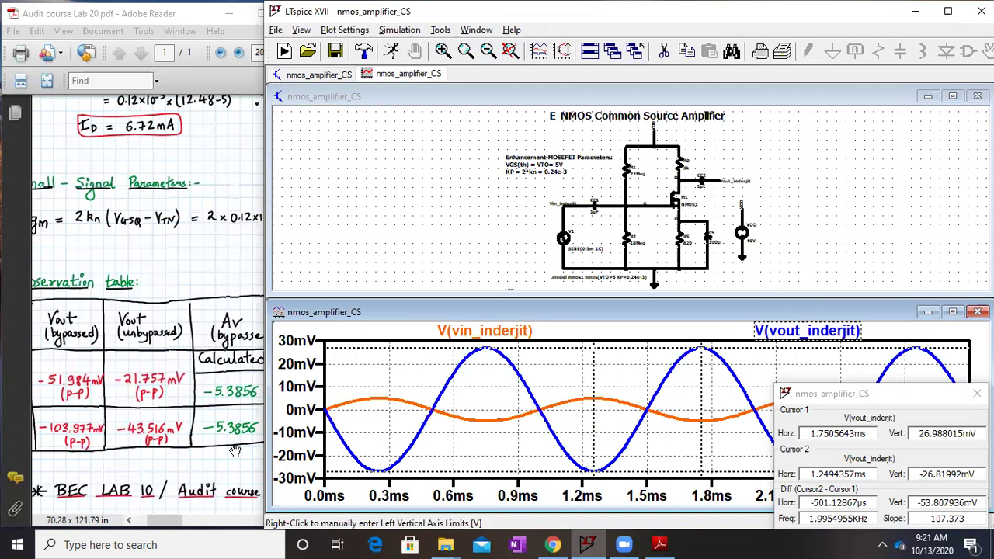
click(977, 393)
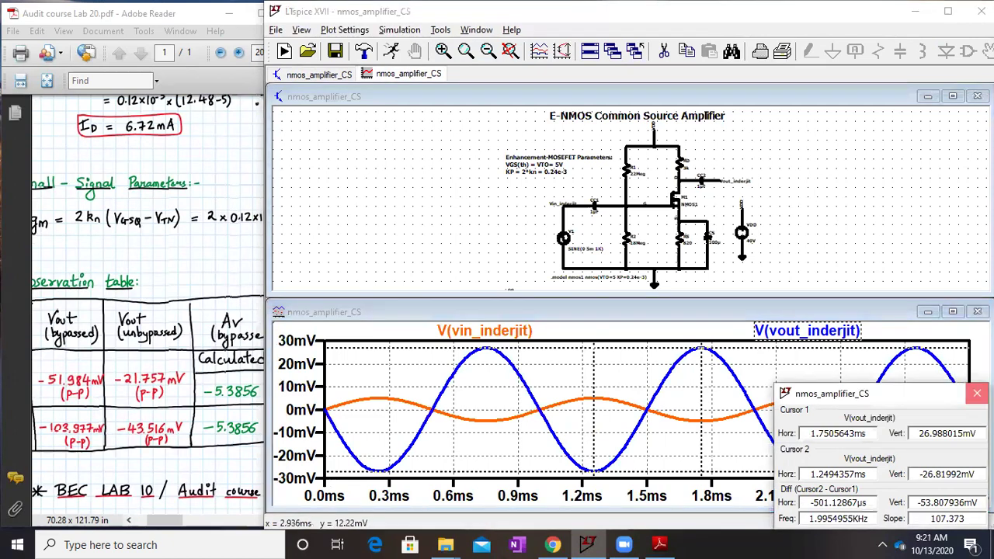
click(977, 393)
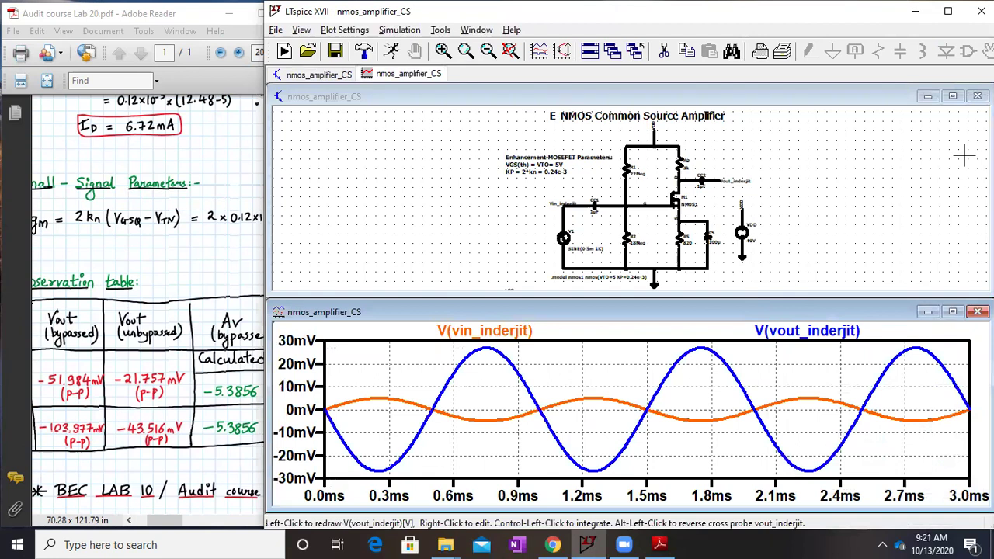
Disconnect bypass capacitor CS from the MOSFET source by deleting the wire above it, and rerun the simulation.
click(953, 95)
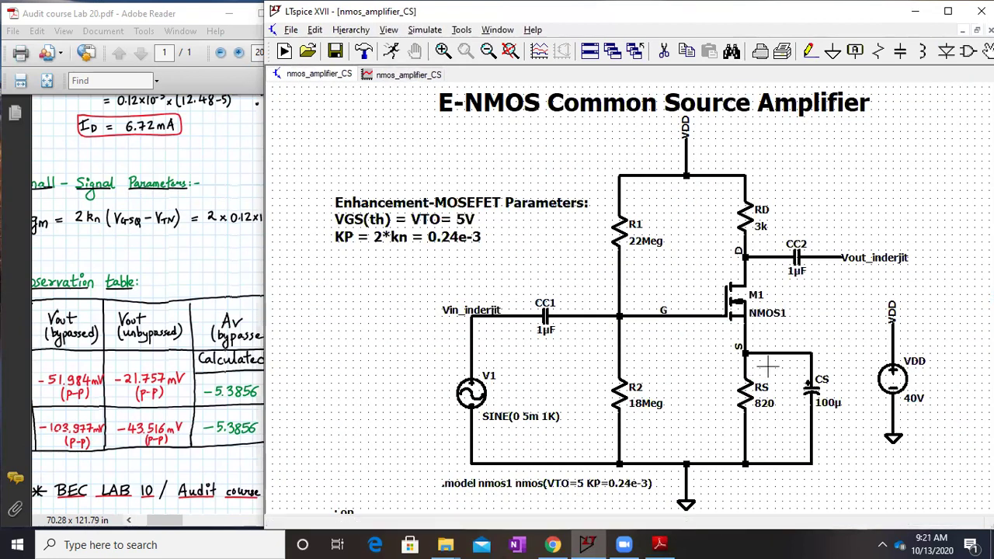
click(664, 50)
click(426, 30)
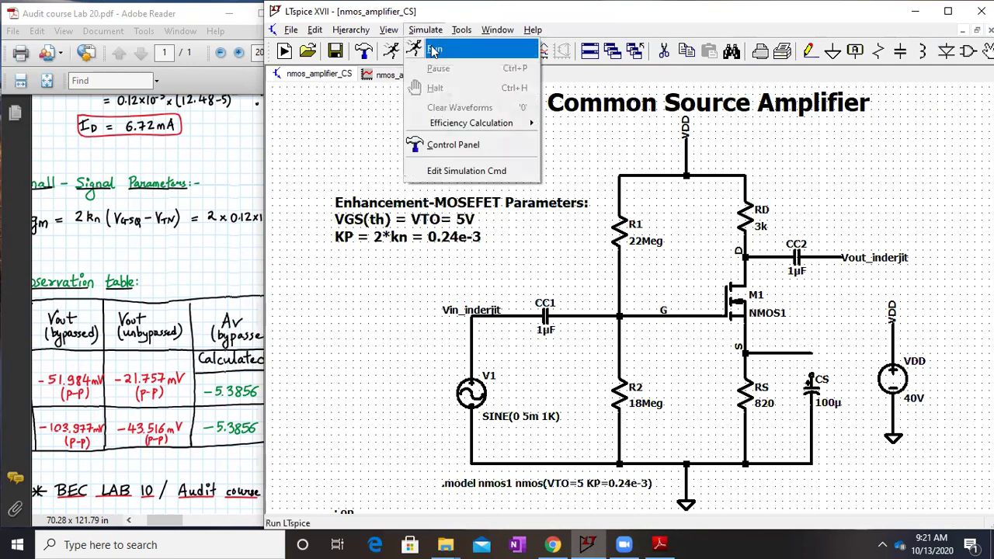
click(434, 48)
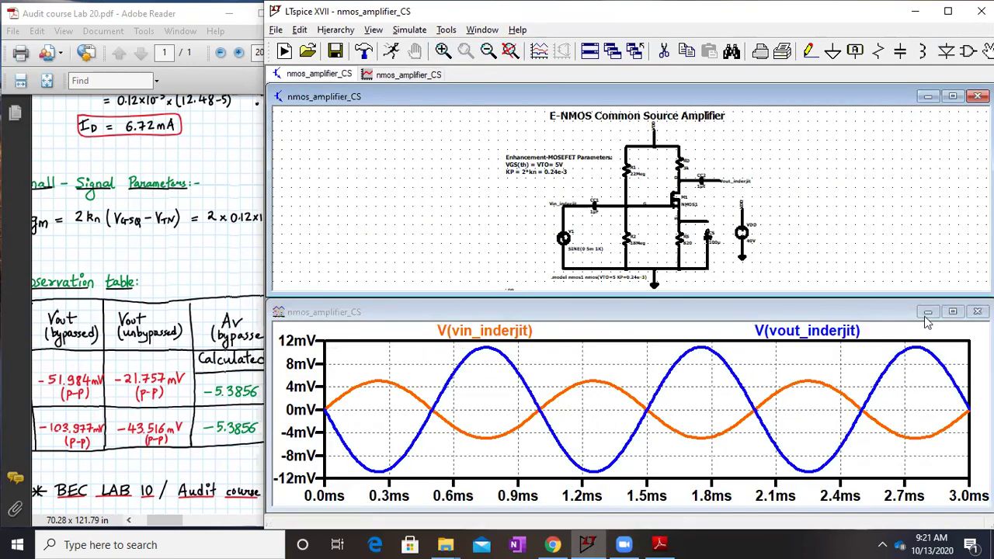
Measure the unbypassed amplifier's peak-to-peak Vout with one cursor on a crest and the other on an adjacent trough.
click(850, 332)
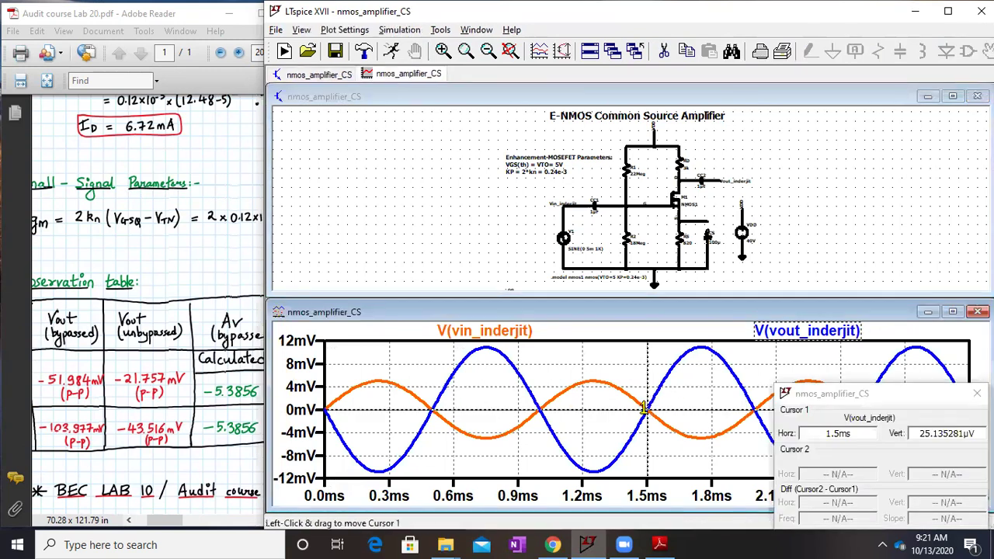
drag(647, 407, 699, 357)
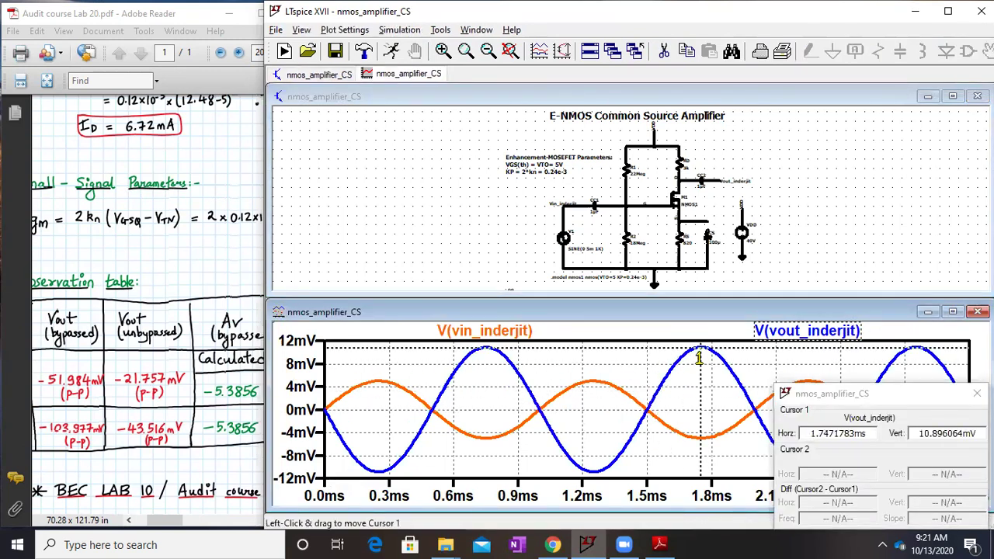
click(788, 330)
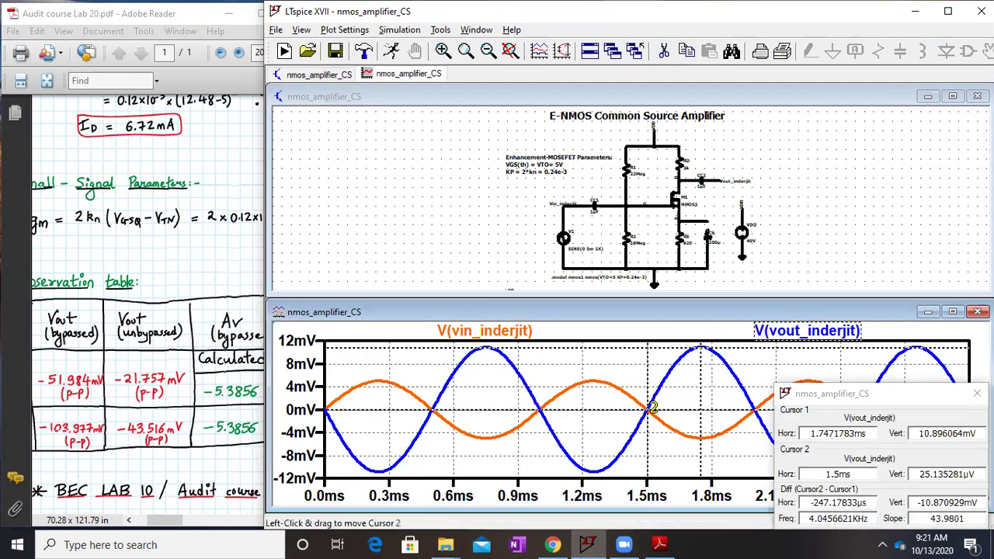
mouse_move(650, 409)
mouse_down()
mouse_move(603, 413)
mouse_move(593, 423)
mouse_up()
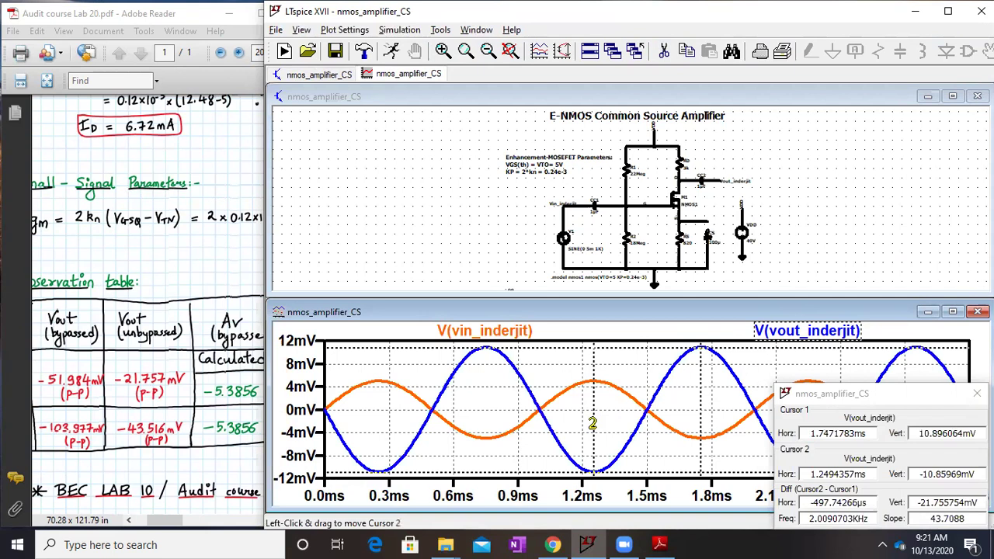
Look up the unbypassed voltage gain in the notes' observation table and close the cursor readout.
drag(162, 423, 33, 404)
drag(253, 382, 221, 404)
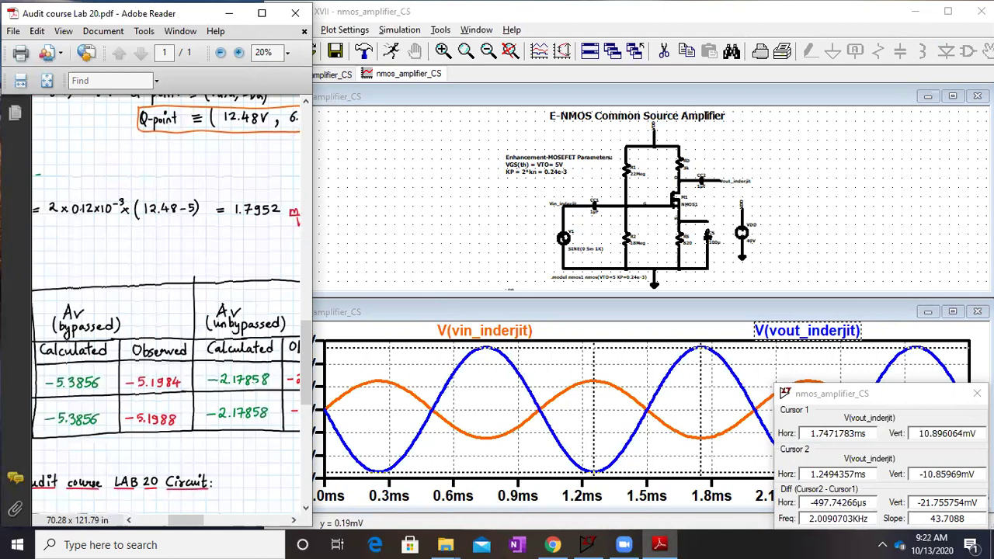
click(977, 392)
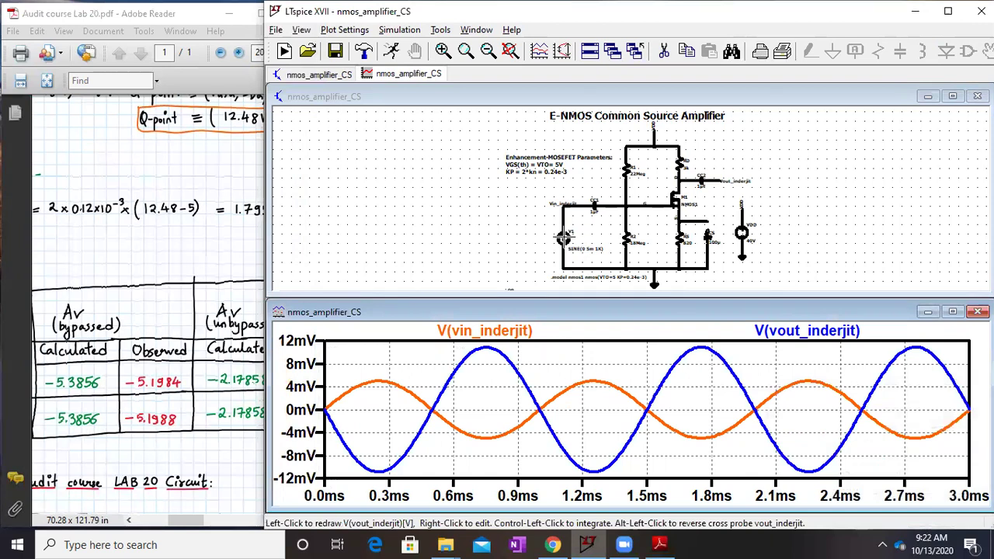
Set the sine amplitude of source V1 to 10m and rerun the simulation with CS still disconnected.
right_click(566, 237)
click(598, 284)
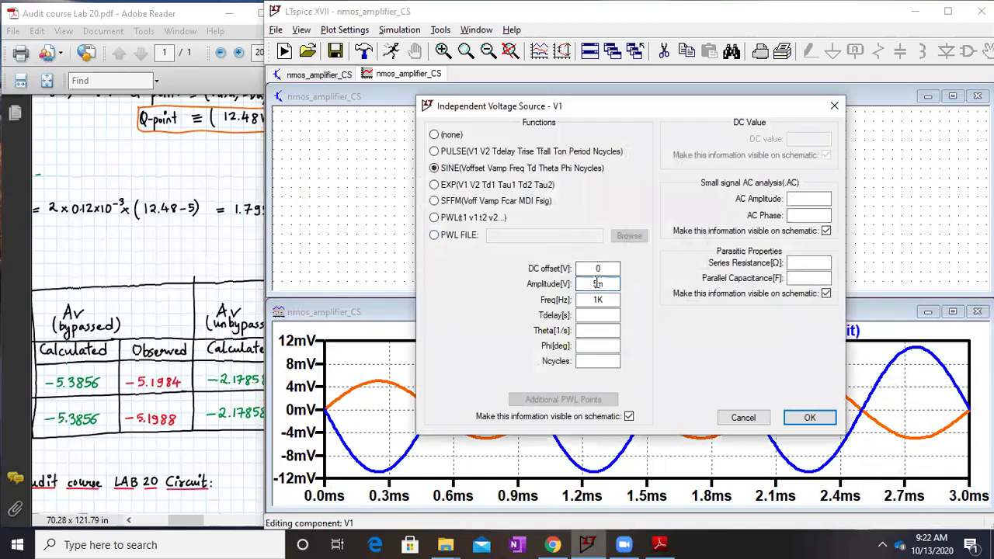
key(Return)
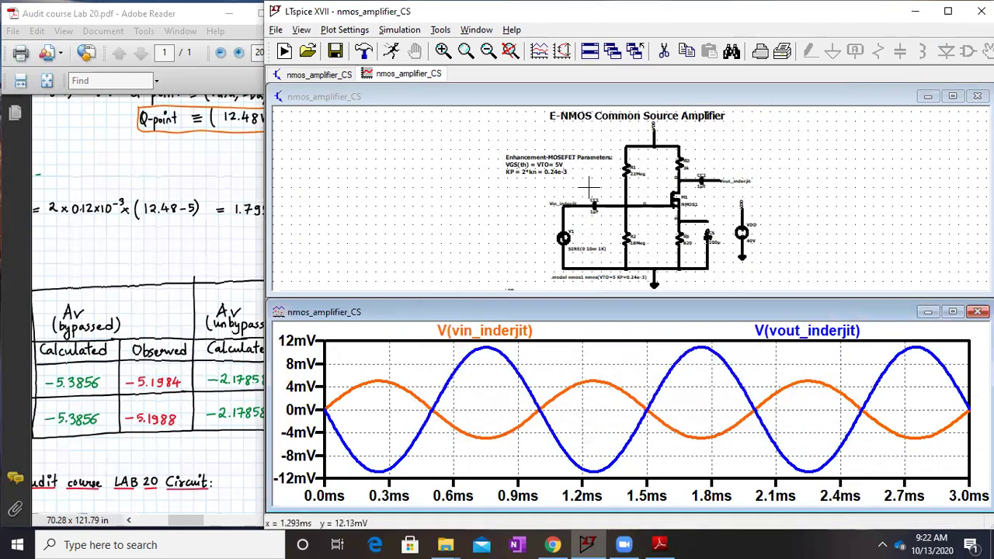
click(400, 30)
click(402, 49)
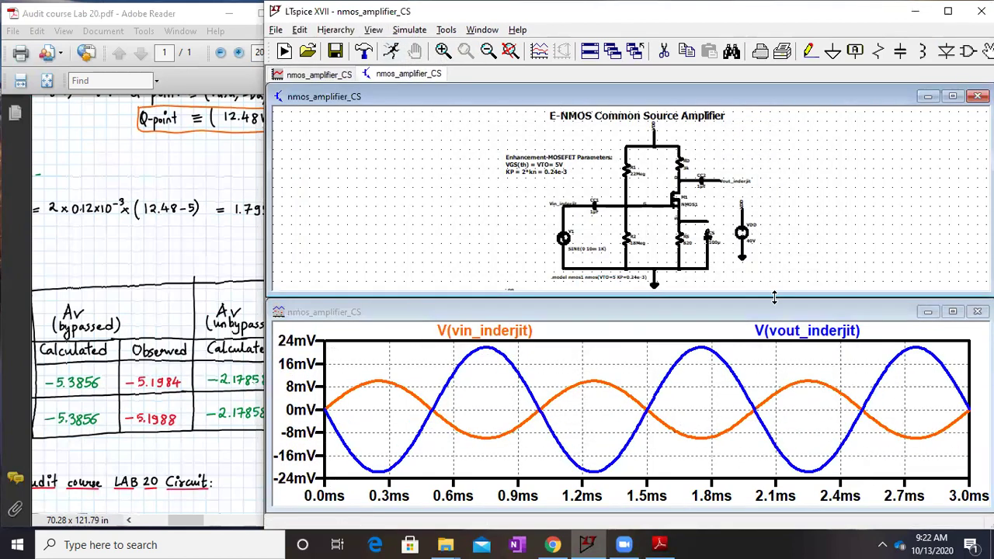
Measure the unbypassed amplifier's peak-to-peak Vout at the 10m sine amplitude, with one cursor on a crest and the other on the preceding trough.
click(800, 333)
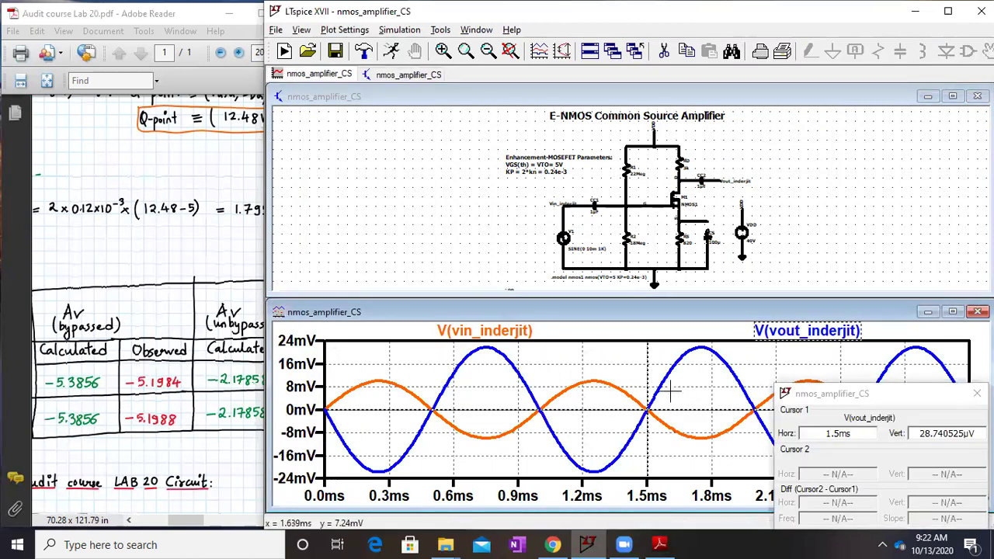
drag(665, 389, 699, 363)
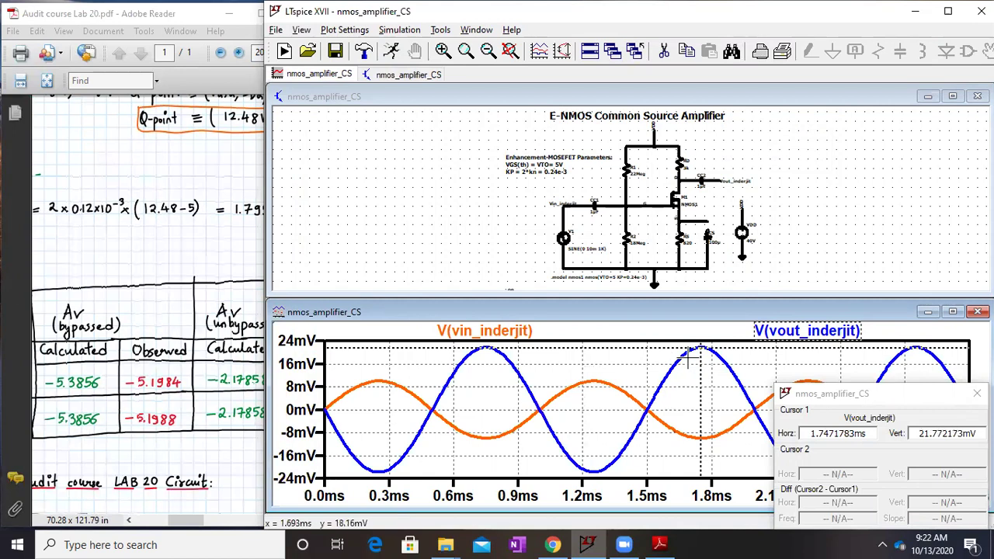
click(827, 334)
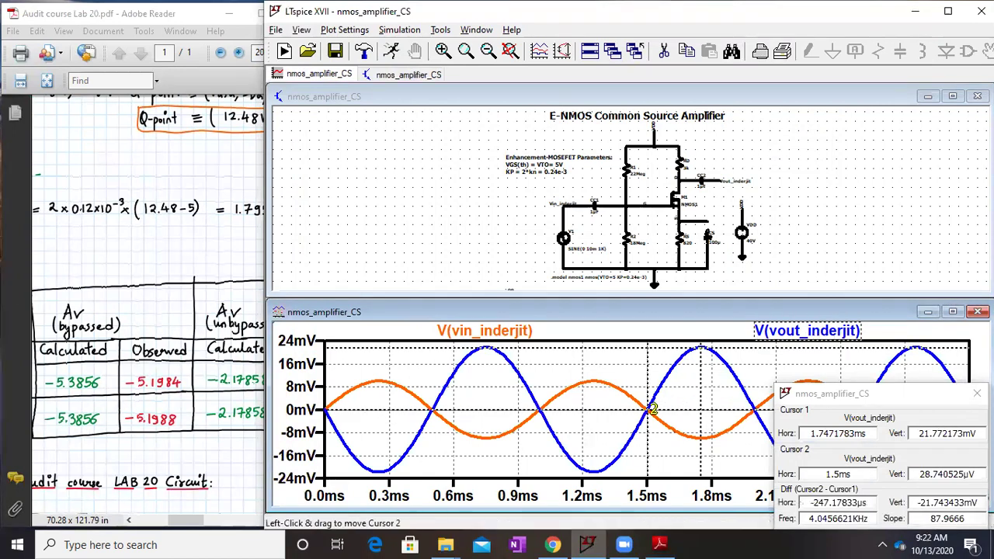
drag(646, 410, 594, 424)
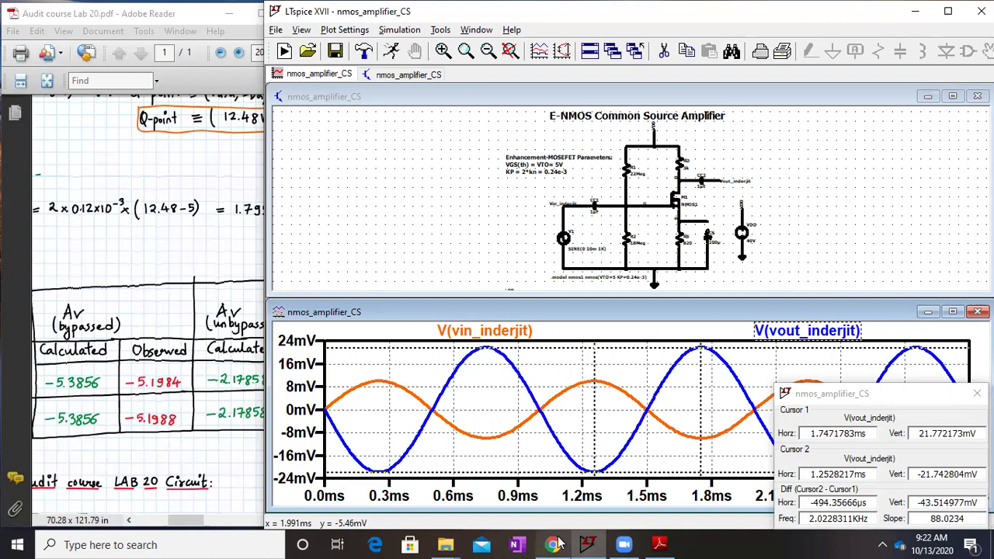
Check the calculated unbypassed gain in the lab notes' observation table and close the waveform cursor readout.
mouse_move(557, 545)
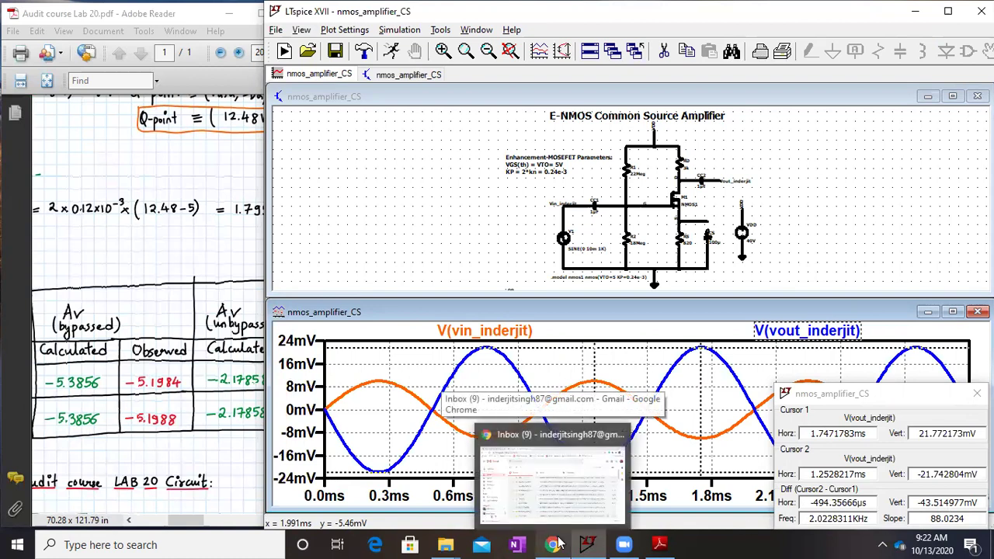
click(203, 379)
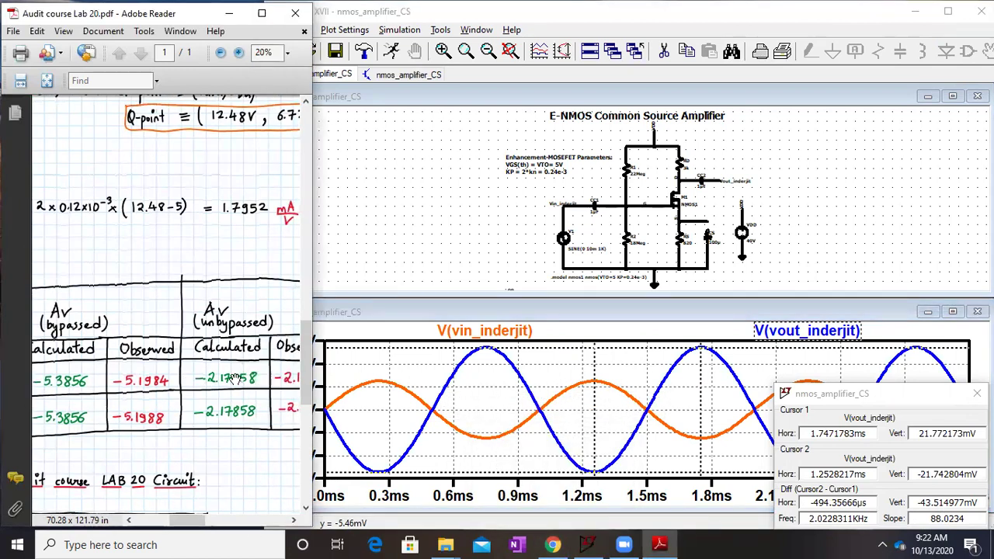
drag(233, 378, 254, 378)
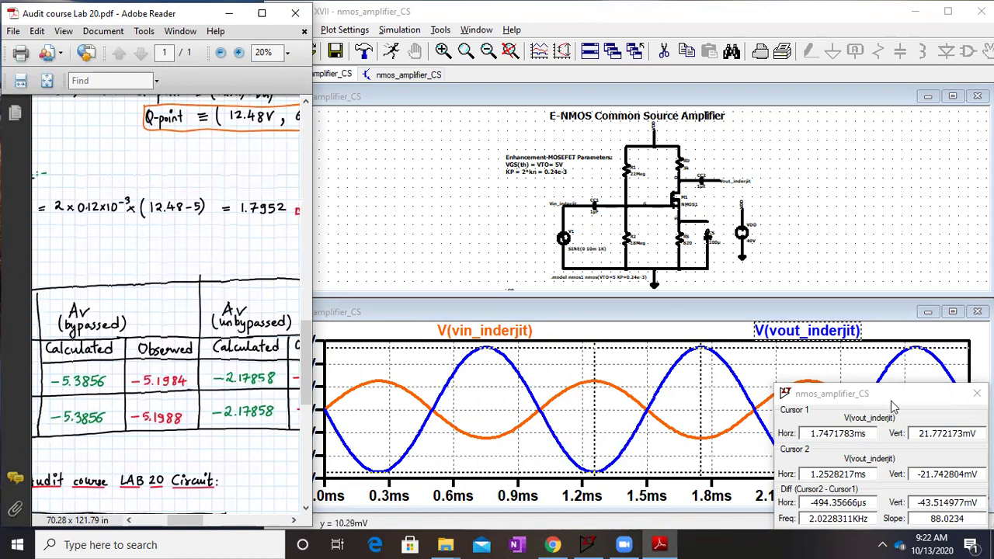
click(977, 393)
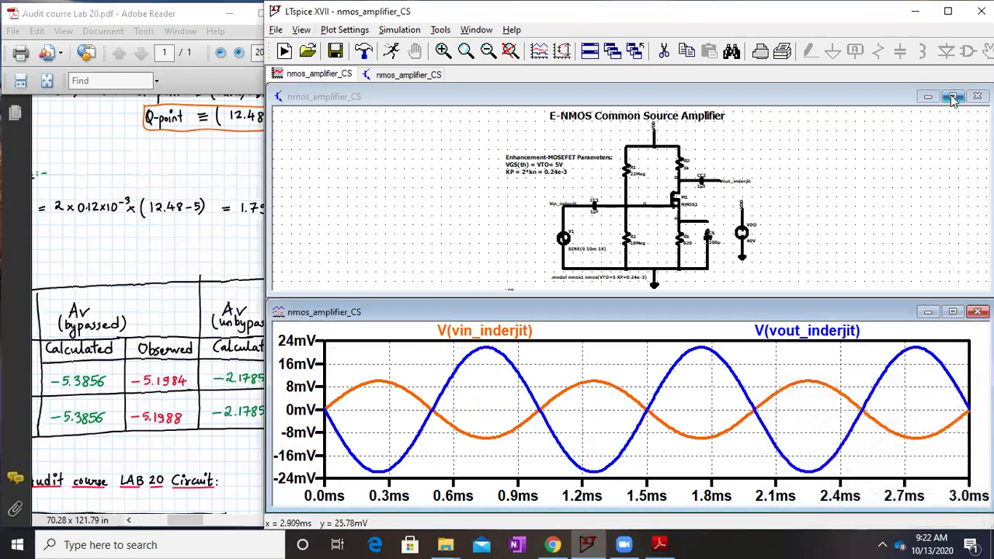
Maximize the amplifier schematic, and enlarge the lab notes in Adobe Reader to review the full observation table.
click(949, 97)
click(949, 96)
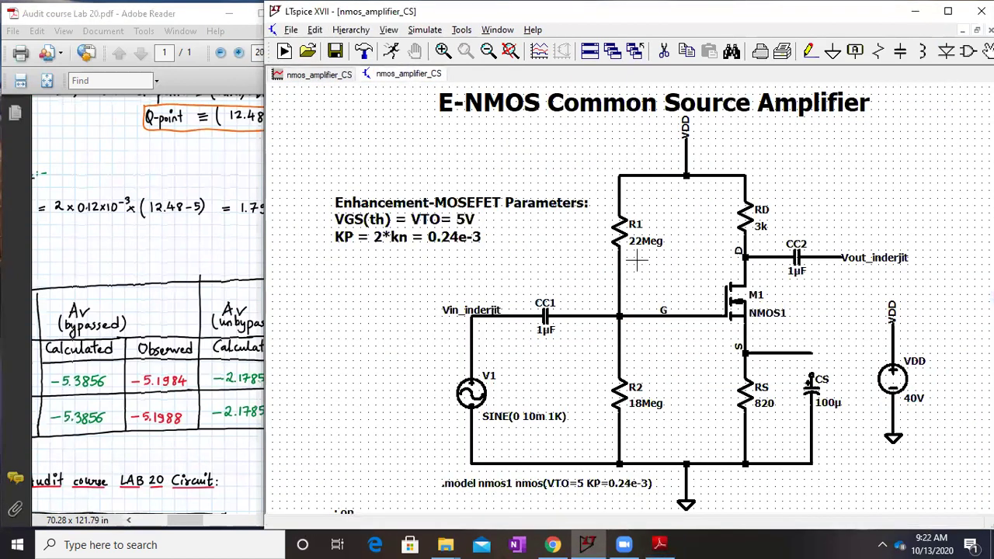
click(187, 22)
click(262, 14)
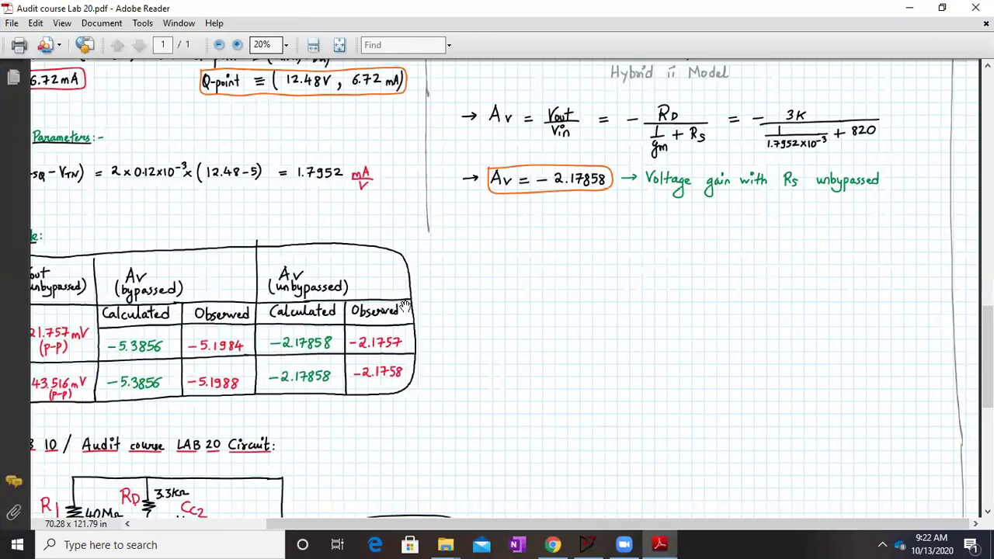
scroll(260, 214, down, 2)
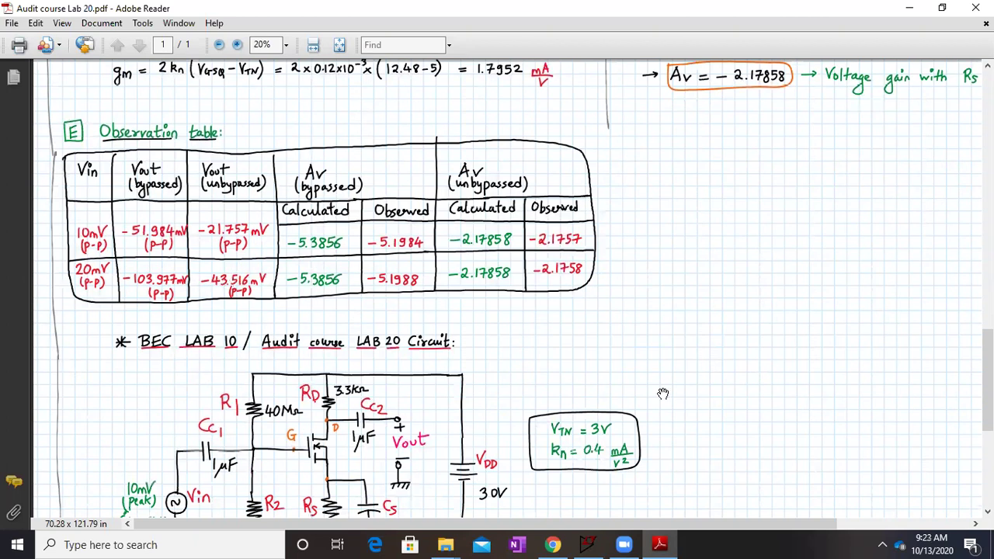
Switch to LTspice, view the common source amplifier schematic at full screen, and minimize it to return to the lab notes.
click(589, 544)
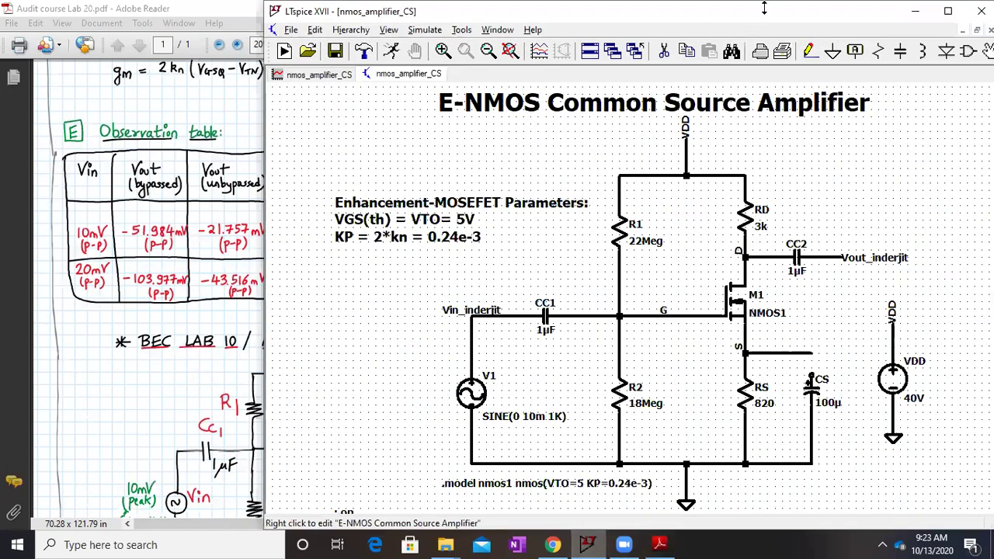
click(947, 11)
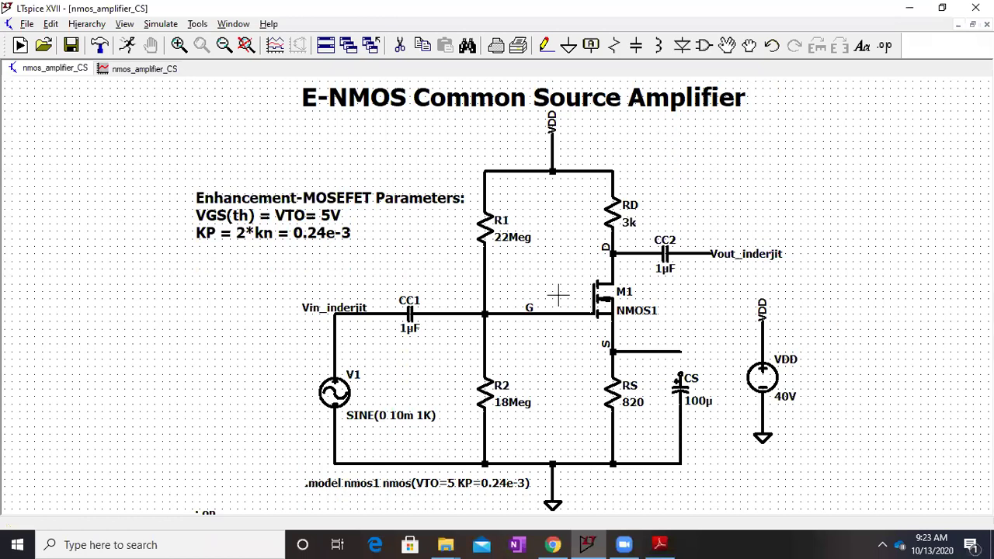
click(913, 14)
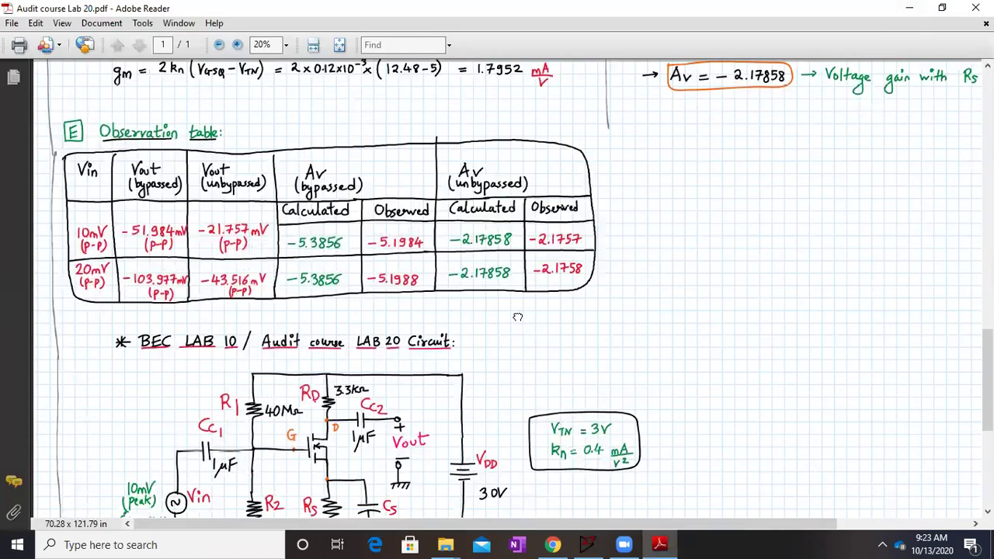
Review the worked amplifier notes, covering the circuit, DC analysis, small-signal gain derivations and completed observation table.
scroll(518, 317, down, 5)
scroll(370, 130, up, 10)
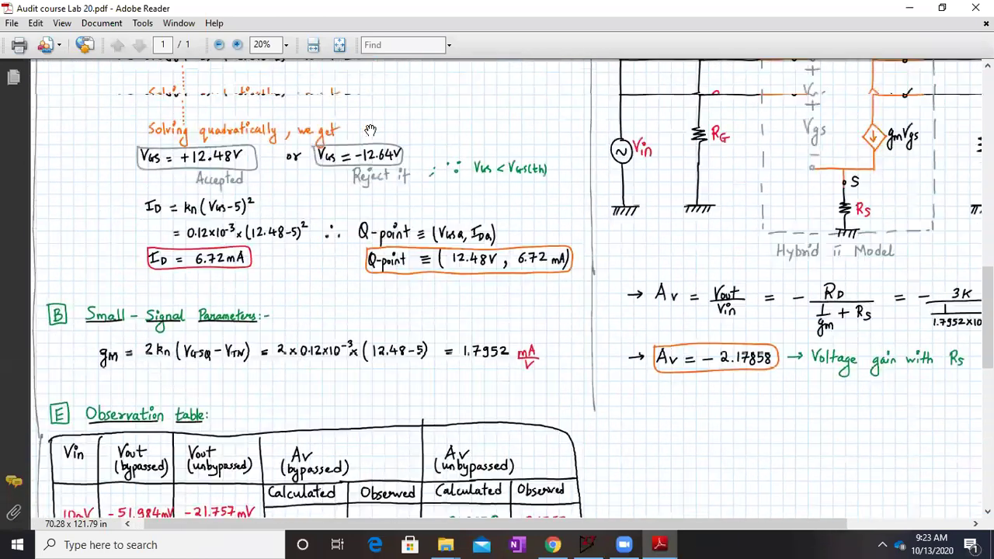
scroll(371, 130, up, 5)
scroll(371, 129, up, 6)
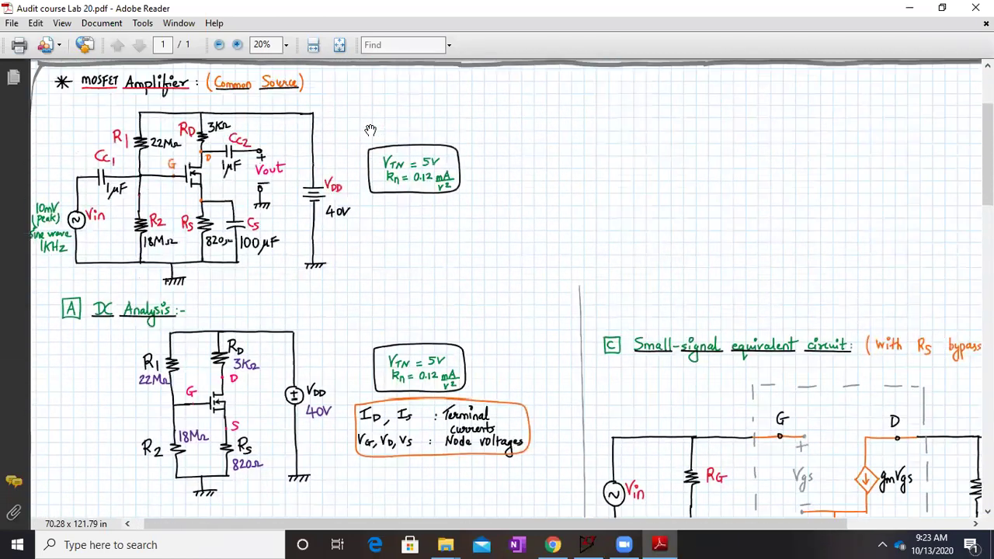
scroll(447, 317, down, 2)
scroll(446, 317, down, 5)
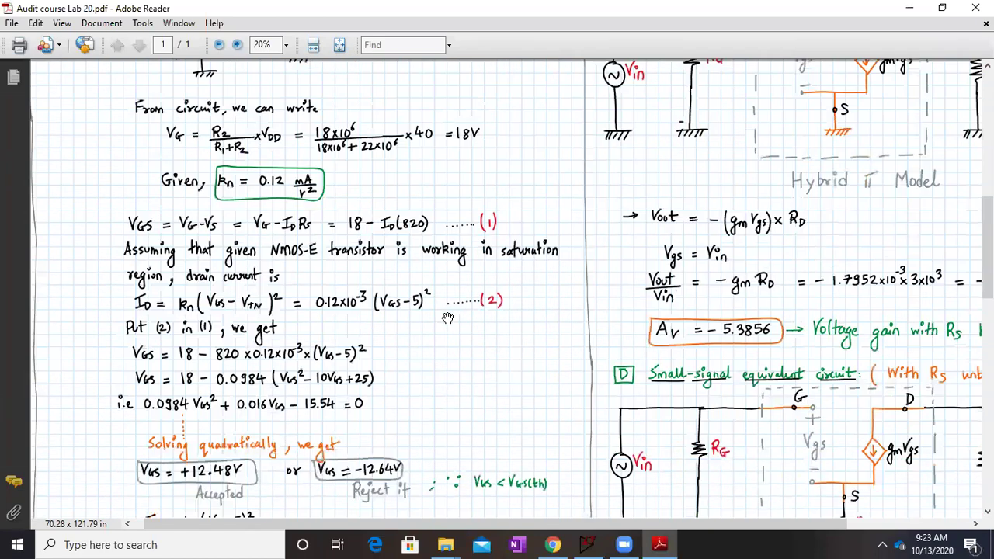
scroll(697, 301, up, 2)
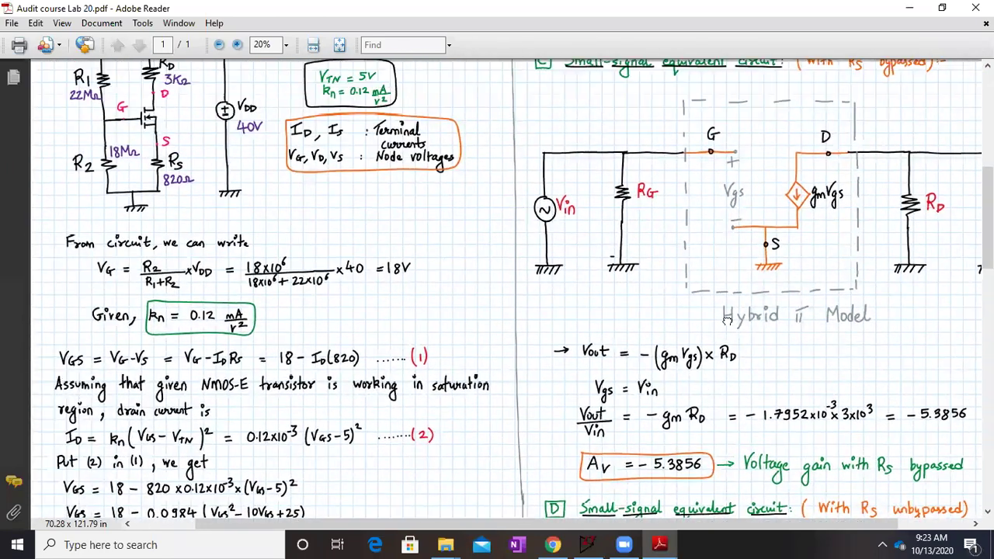
scroll(602, 339, down, 5)
scroll(598, 349, down, 10)
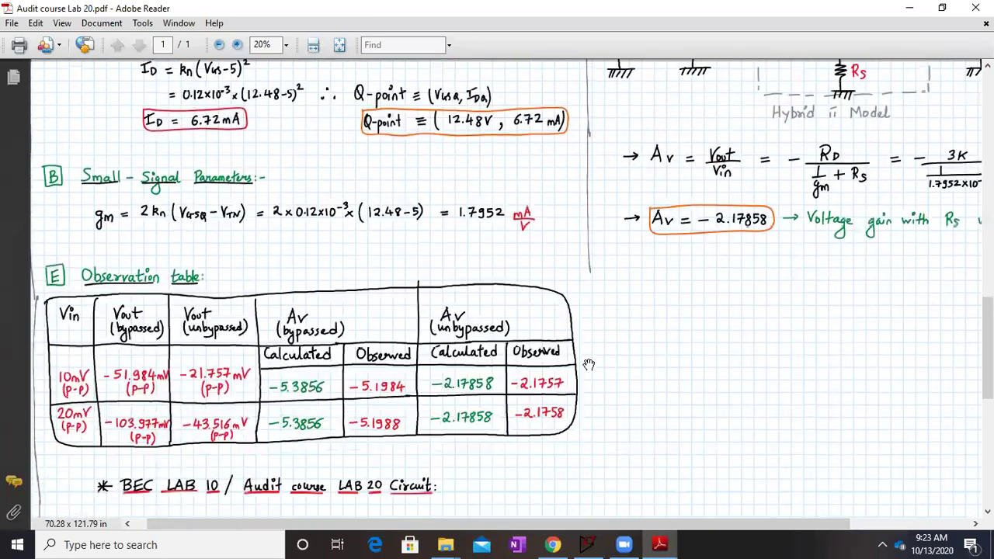
Enlarge the notes to 33.3% and examine the BEC LAB 10 / Audit course LAB 20 circuit and its blank observation table.
scroll(588, 365, down, 1)
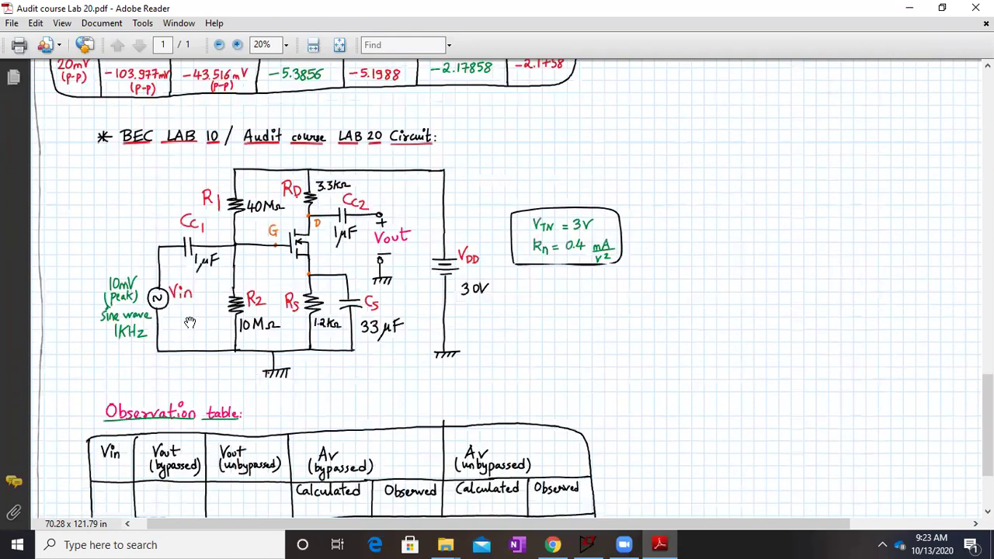
ctrl+scroll(189, 322, up, 2)
scroll(329, 266, up, 1)
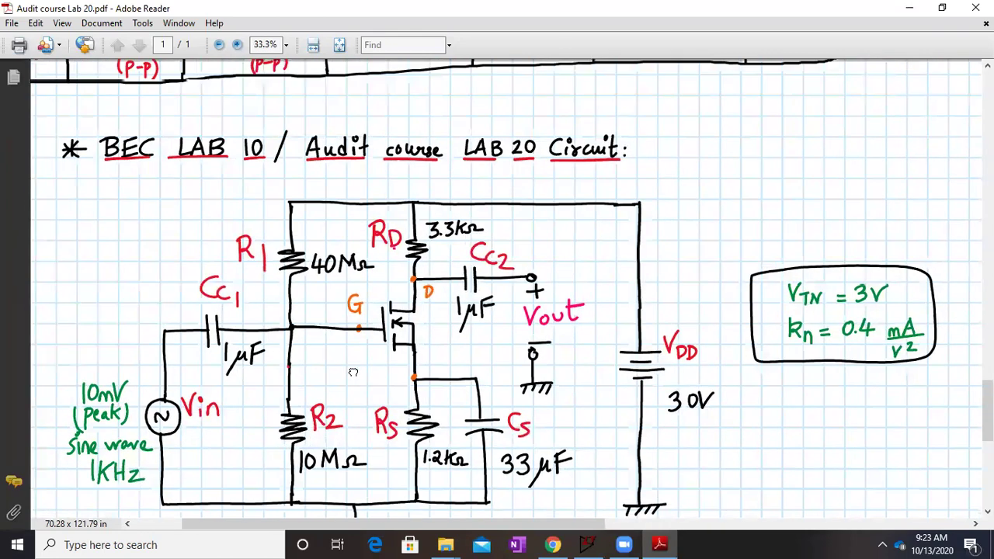
drag(383, 282, 391, 265)
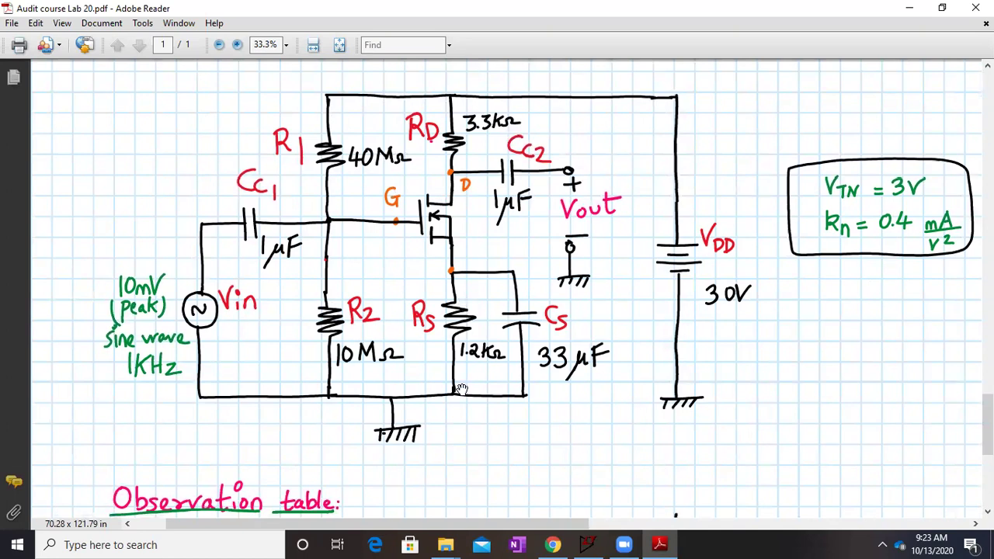
scroll(459, 326, down, 10)
drag(454, 347, 444, 316)
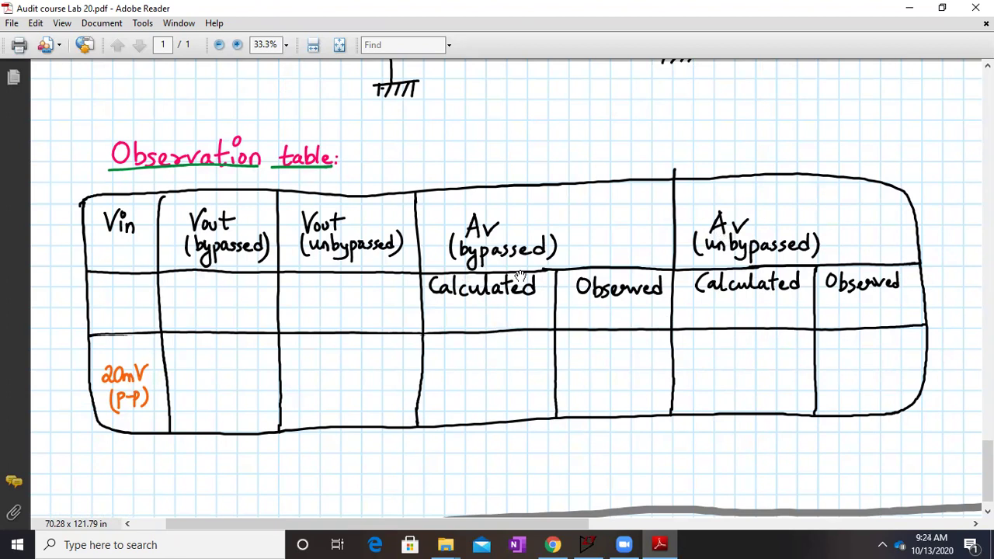
Go back from the LAB 20 circuit to the worked MOSFET common source circuit and its DC analysis for comparison.
scroll(499, 260, up, 5)
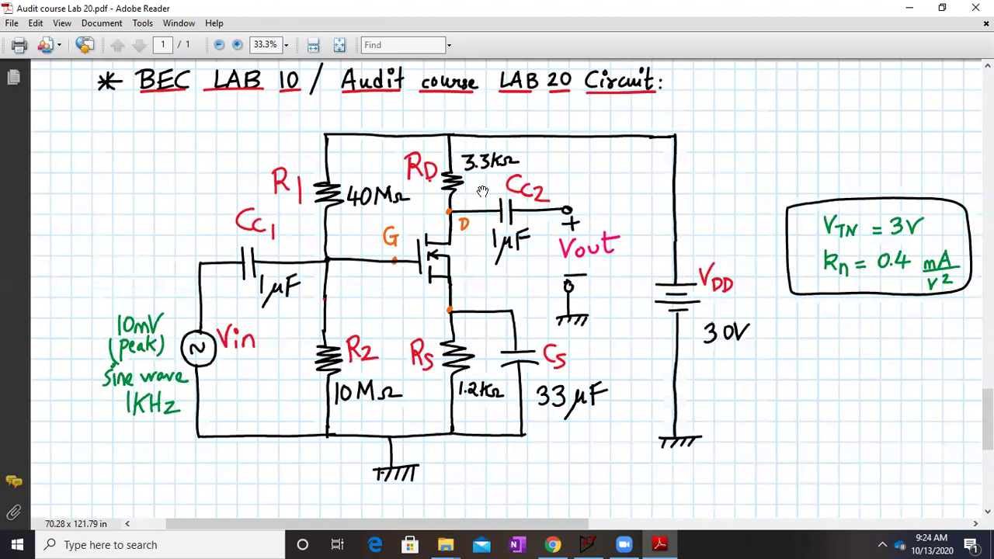
scroll(482, 191, up, 10)
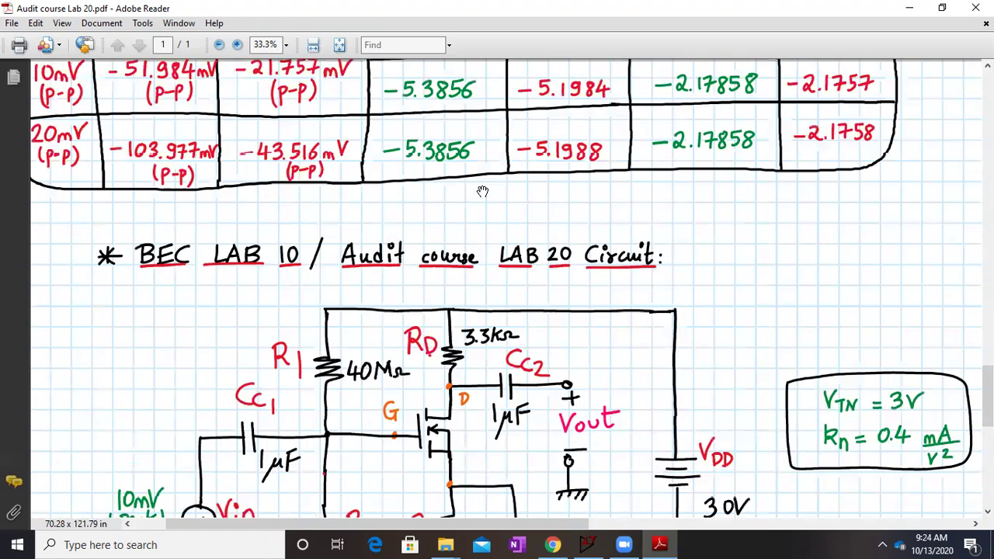
scroll(377, 188, up, 15)
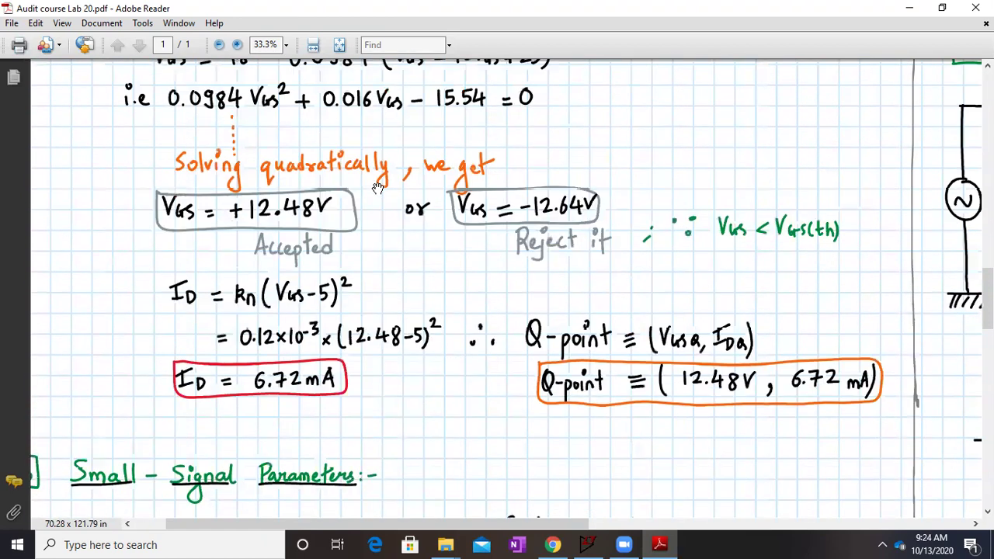
scroll(377, 189, up, 5)
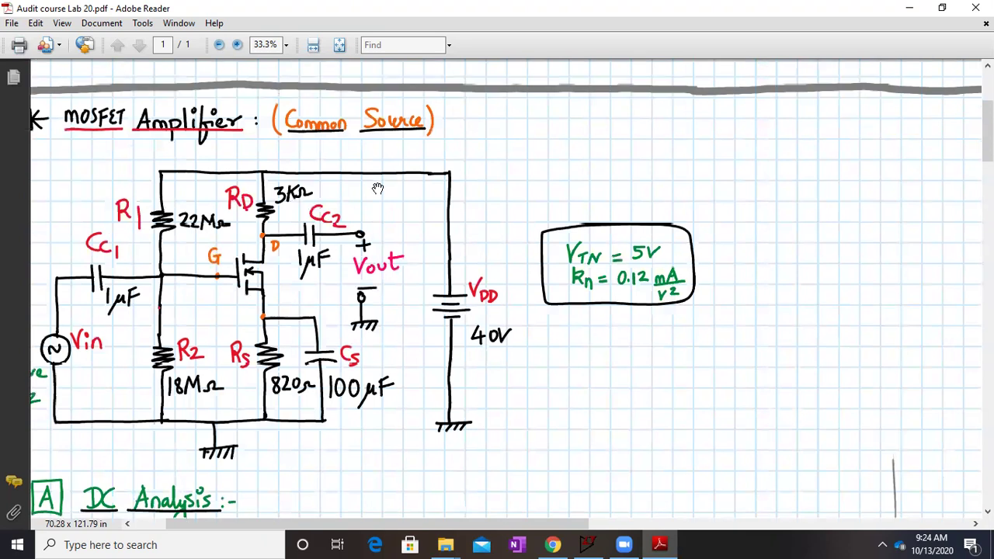
drag(396, 172, 417, 140)
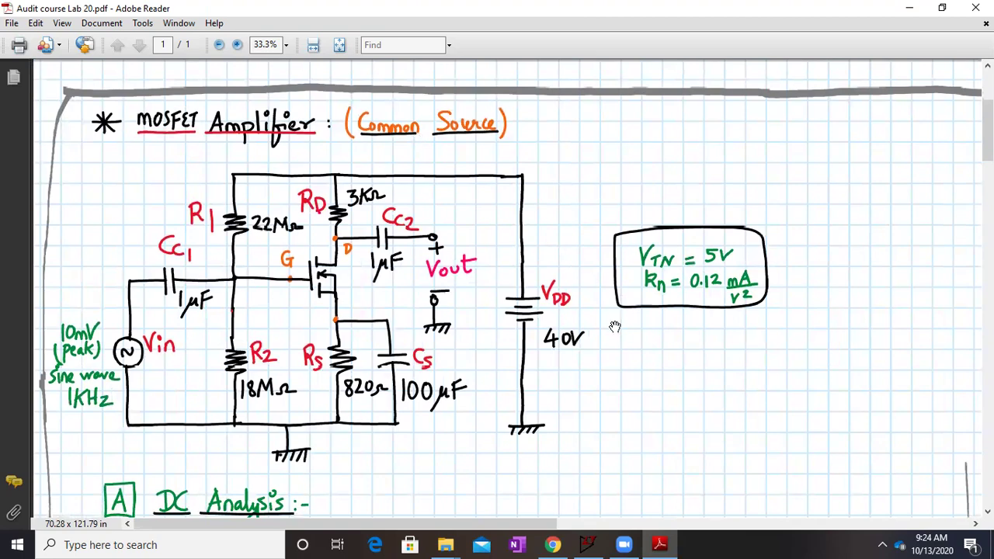
scroll(614, 326, down, 20)
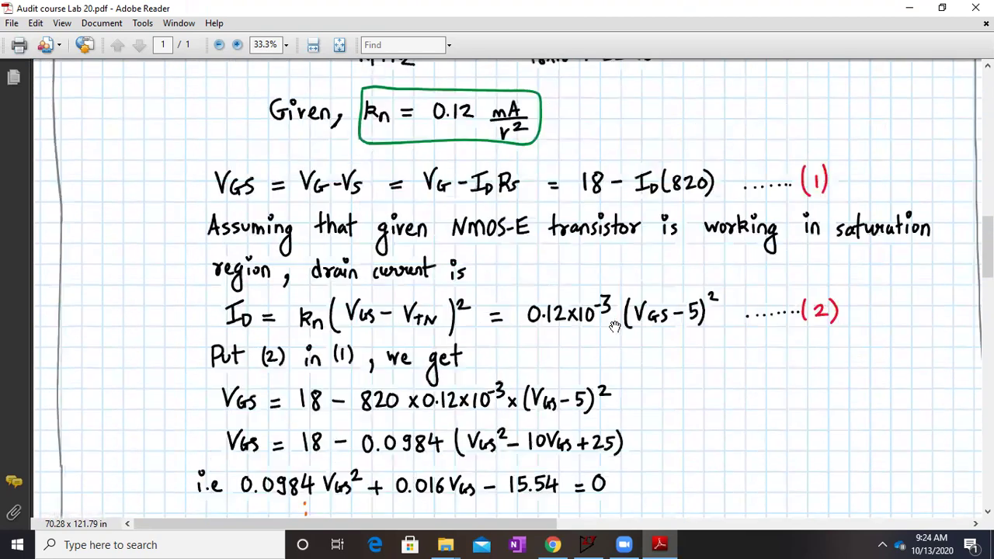
Re-examine the LAB 20 circuit's component values, its VTN and kn parameters, and the observation table to fill in.
scroll(614, 326, down, 12)
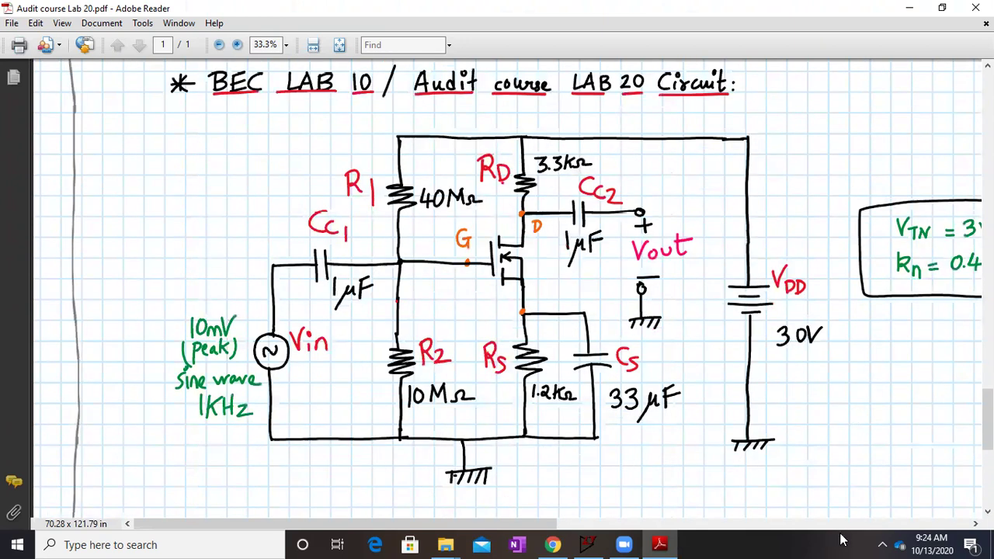
drag(891, 437, 830, 434)
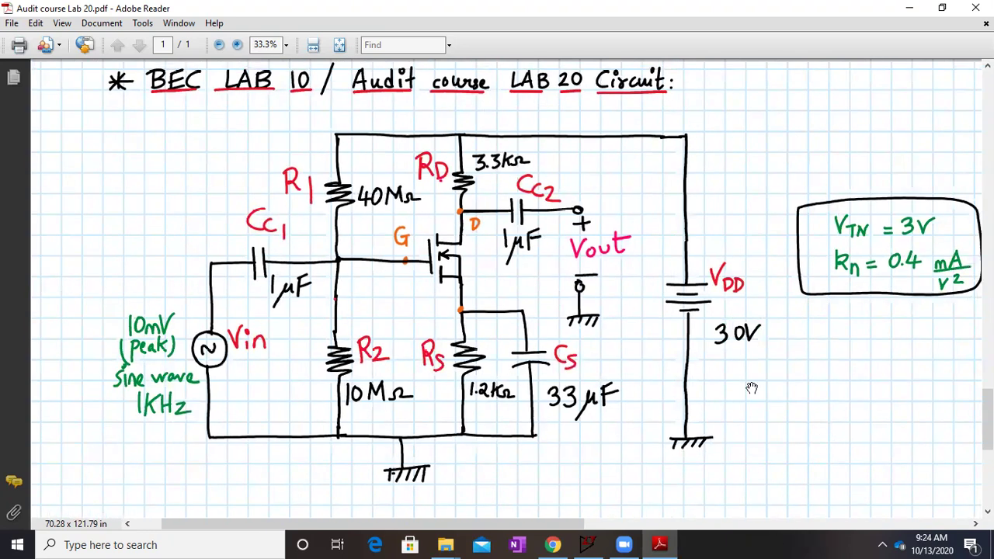
scroll(748, 184, down, 5)
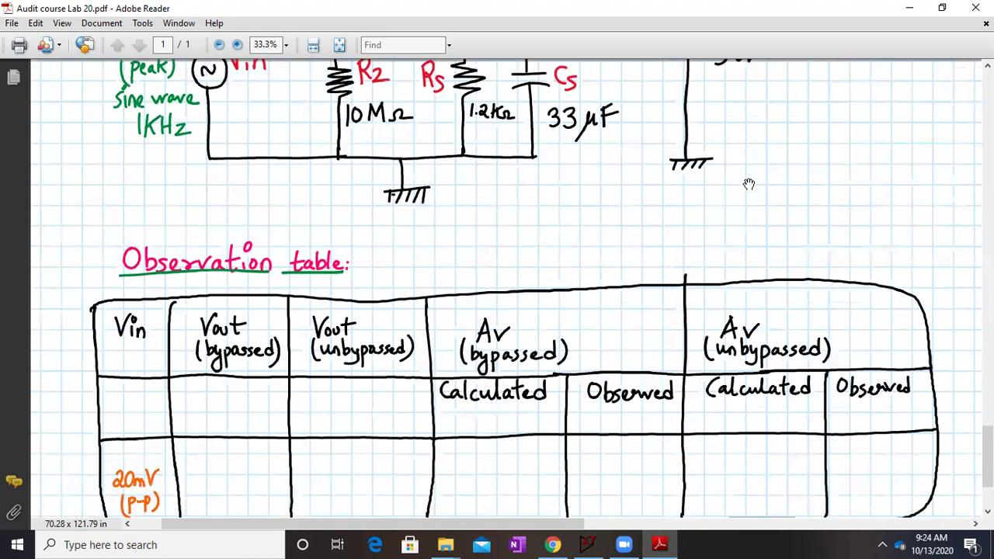
scroll(749, 184, up, 5)
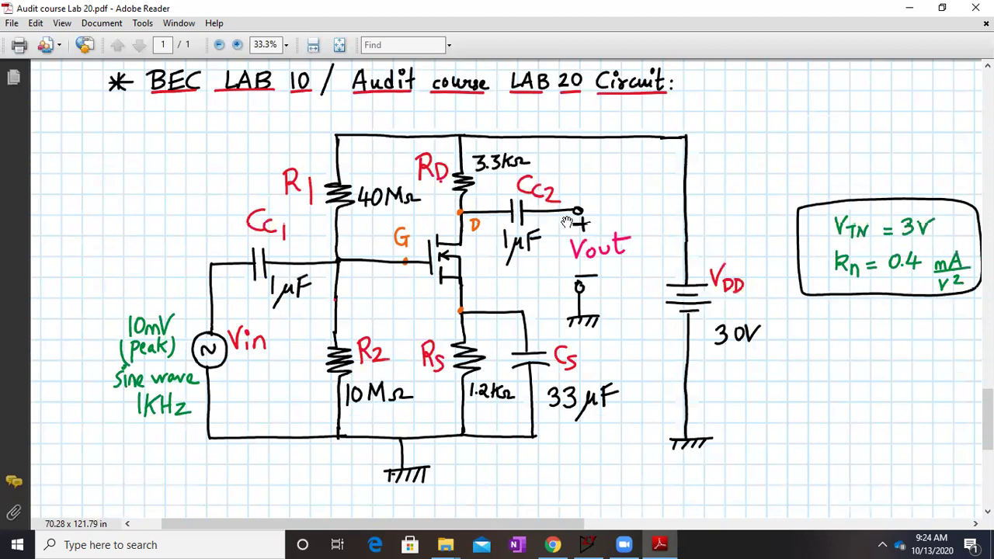
scroll(728, 176, down, 5)
Return to the title and topic heading at the start of the Audit course Lab 20 notes.
scroll(729, 175, up, 10)
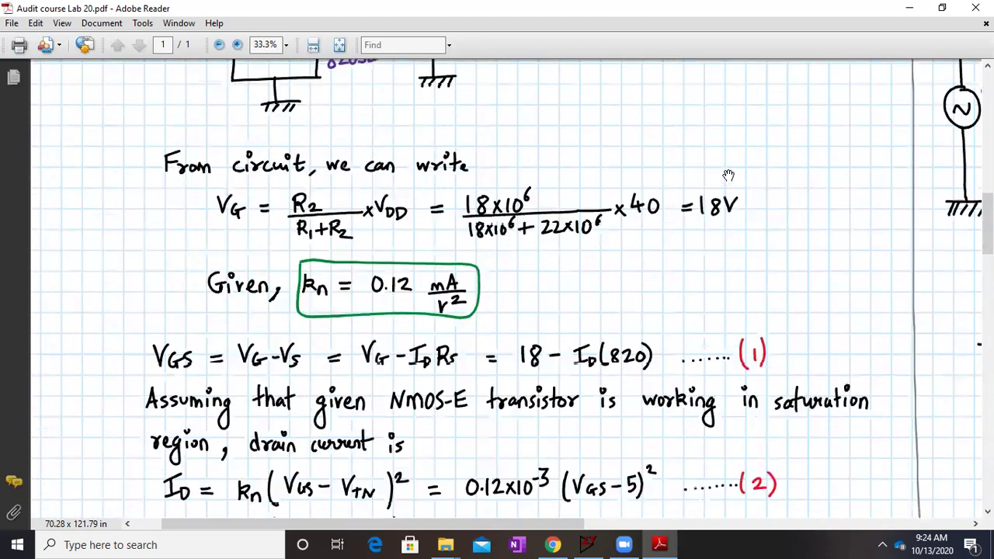
scroll(728, 176, up, 5)
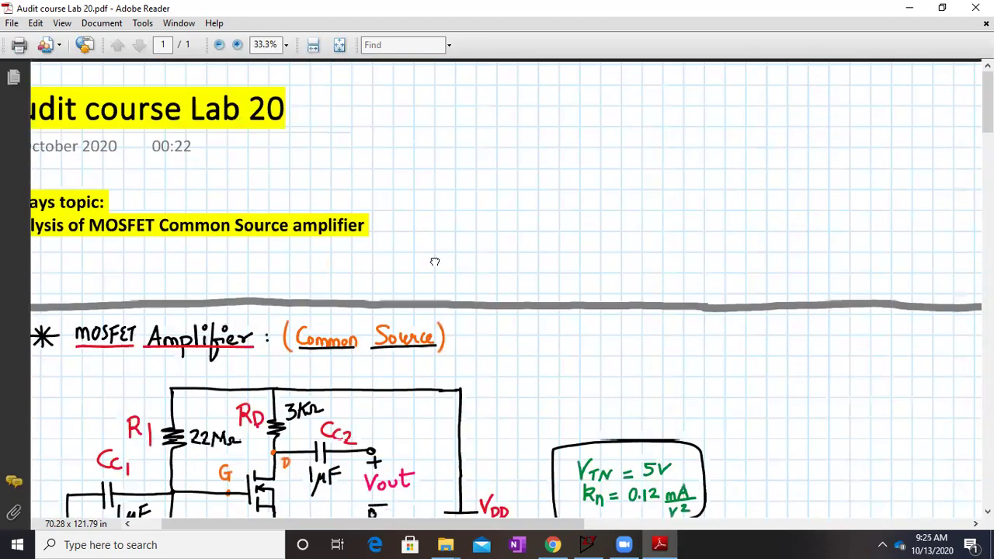
scroll(433, 259, left, 2)
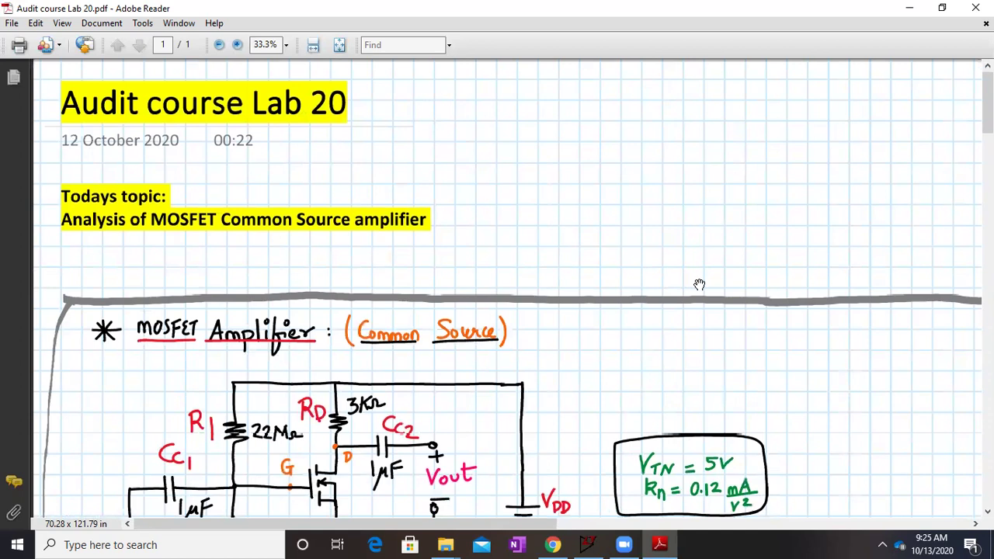